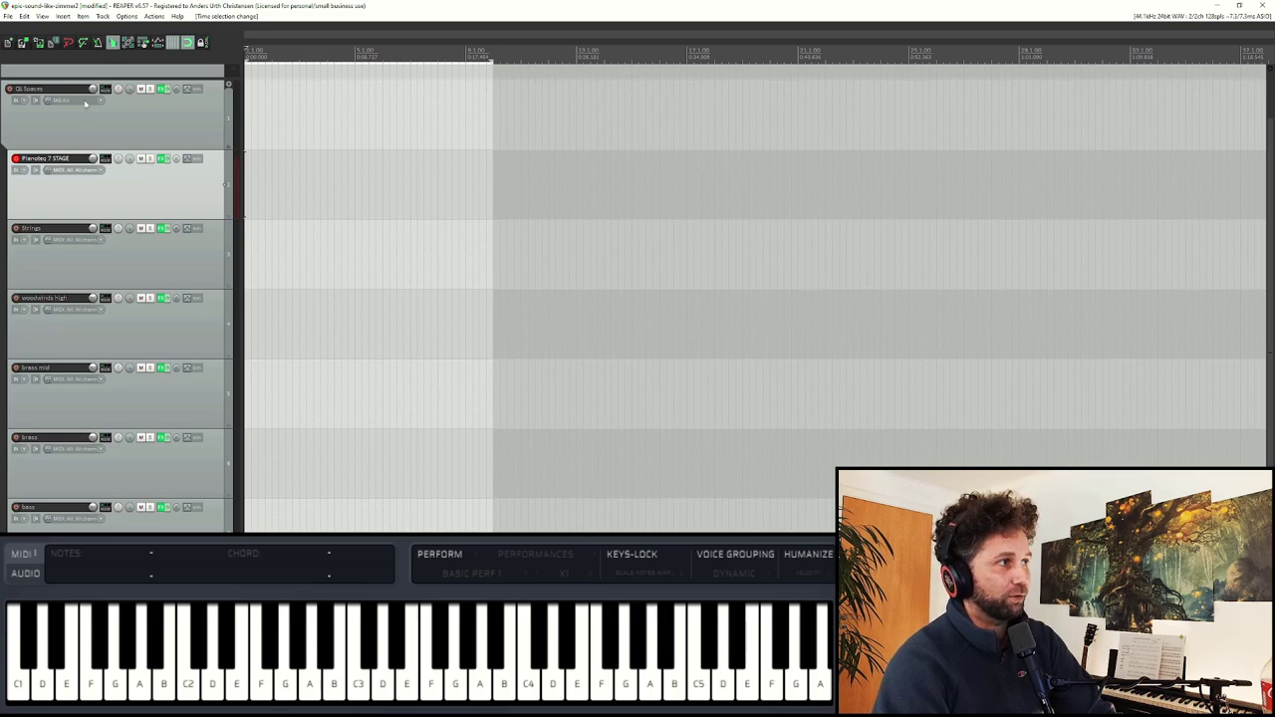
Step: Record a five-chord MIDI part on the Pianoteq 7 STAGE track and quantize all its notes to the grid at 100% strength
key(space)
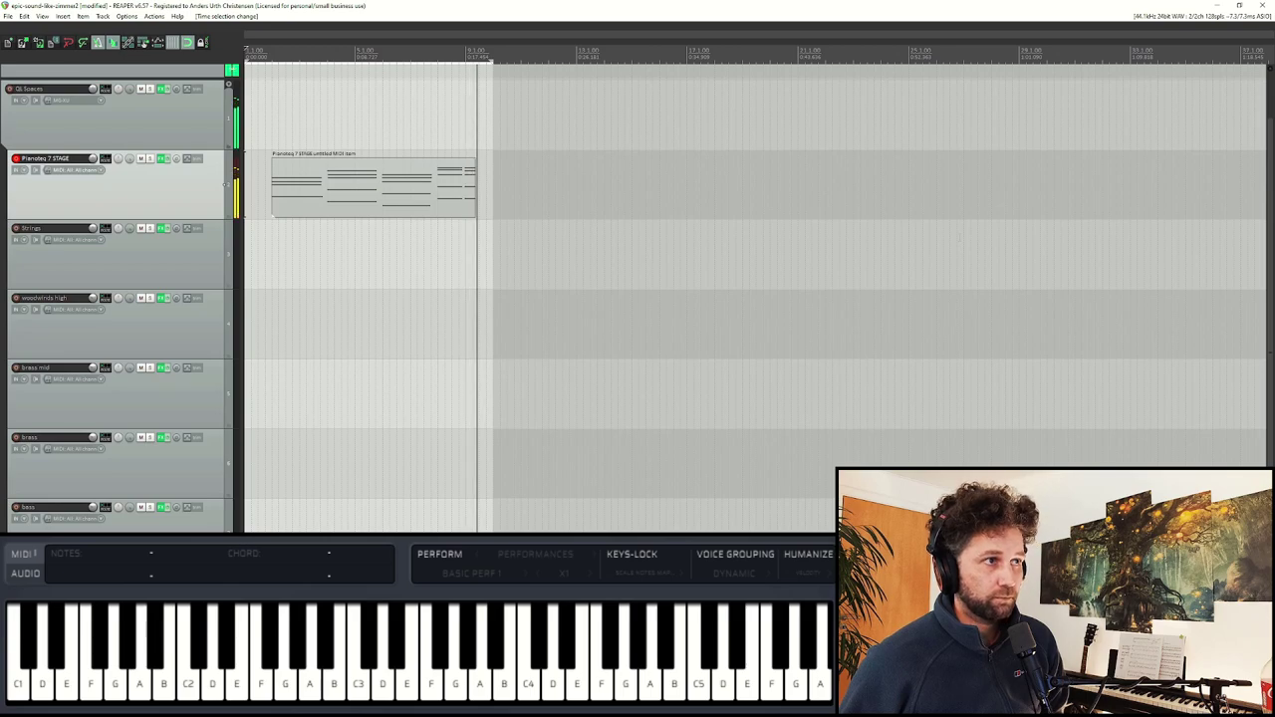
key(space)
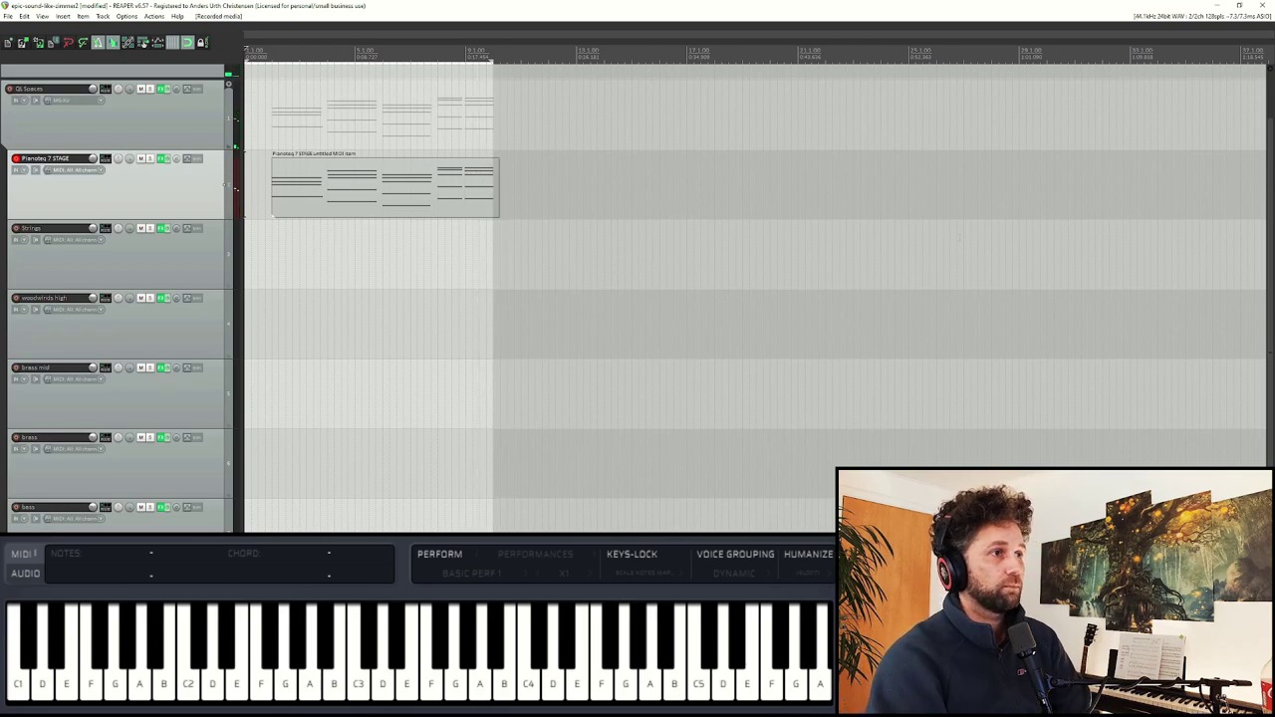
double_click(371, 204)
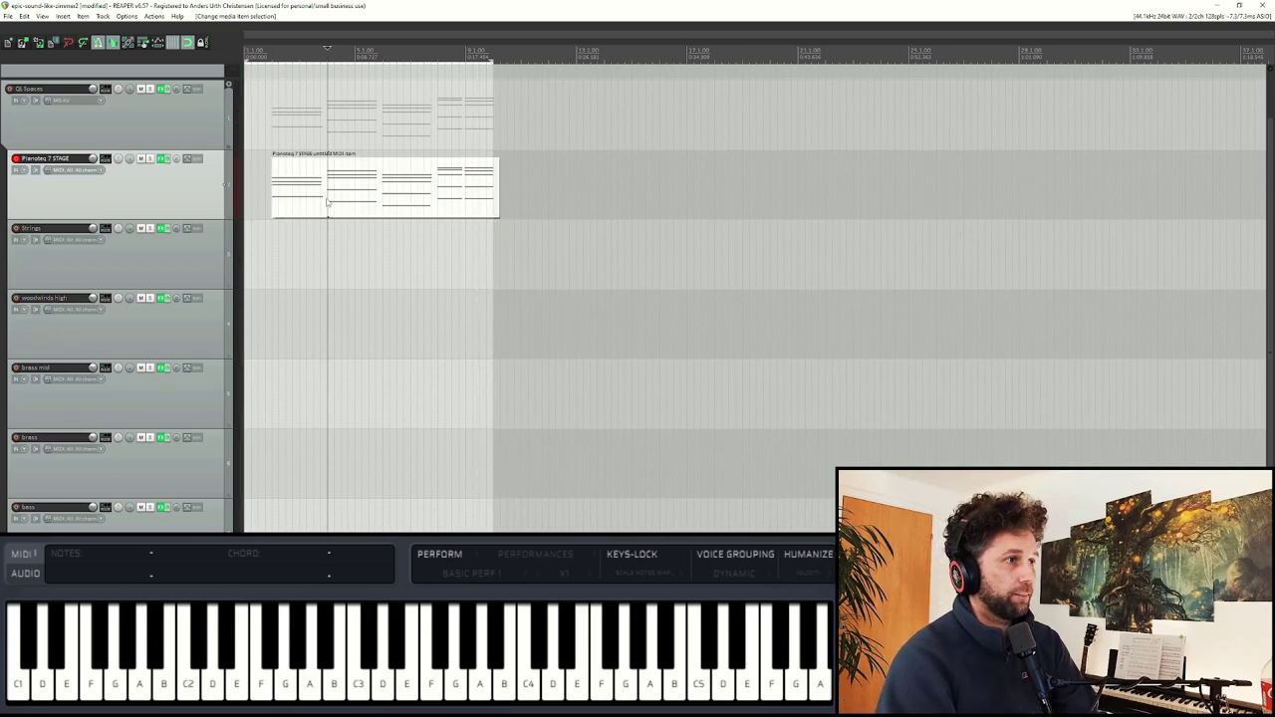
drag(607, 510, 284, 219)
click(320, 177)
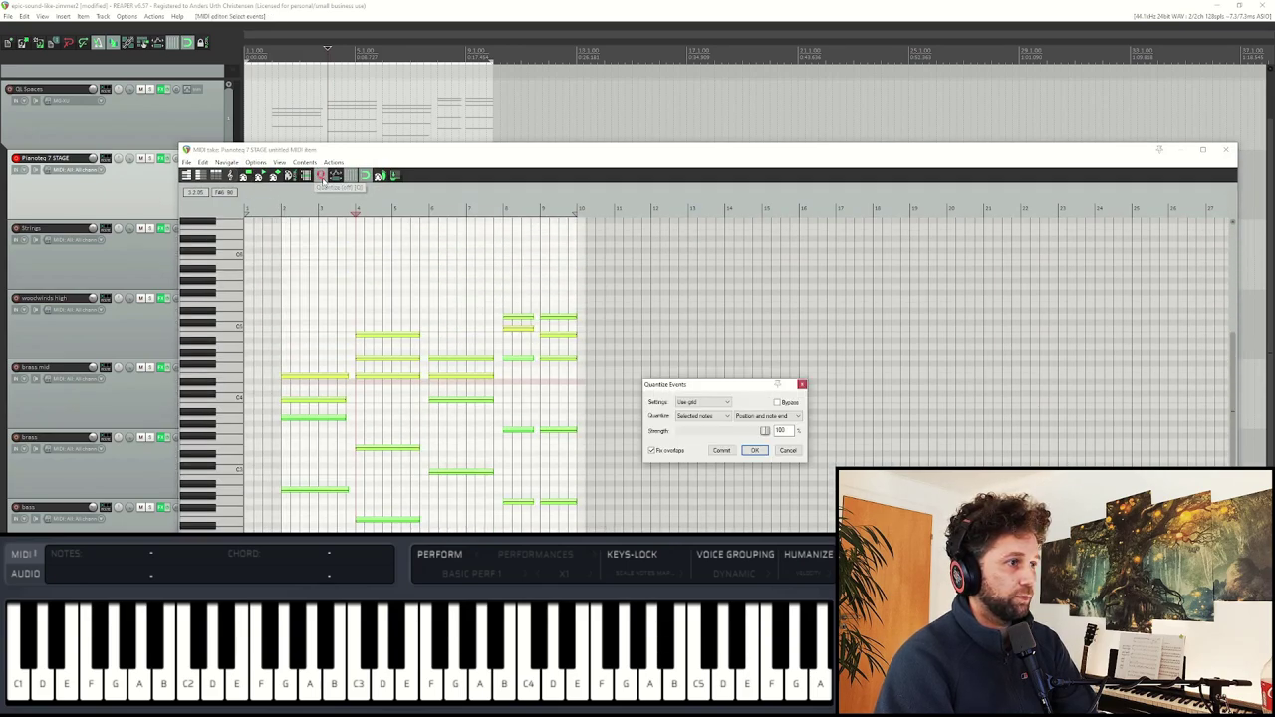
click(755, 450)
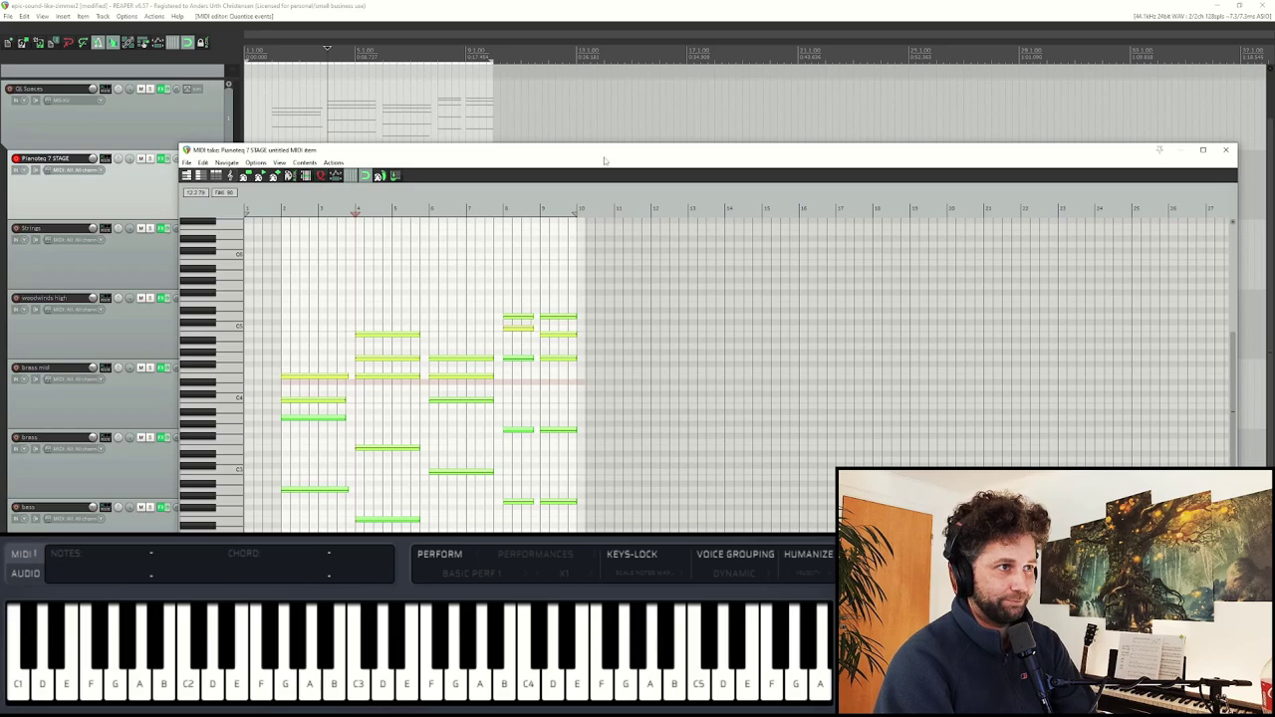
drag(604, 160, 613, 89)
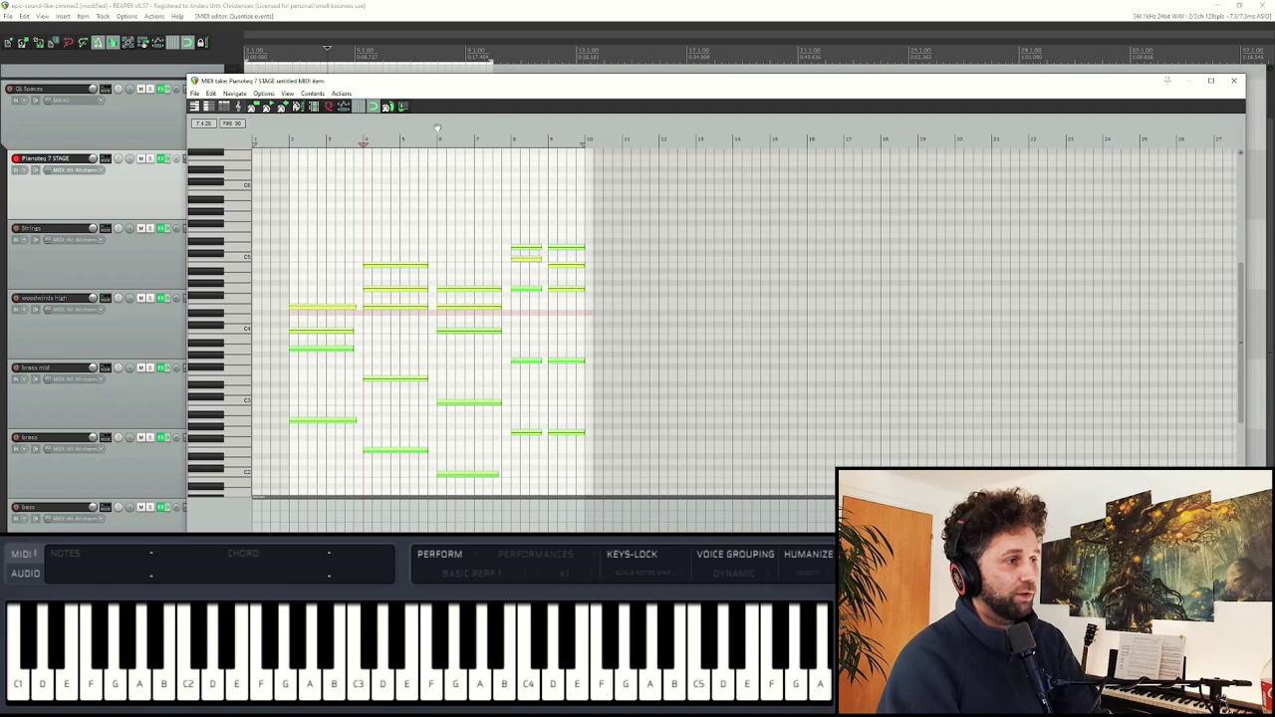
Step: Raise the A3 and C4 notes of the first chord by one octave
click(319, 349)
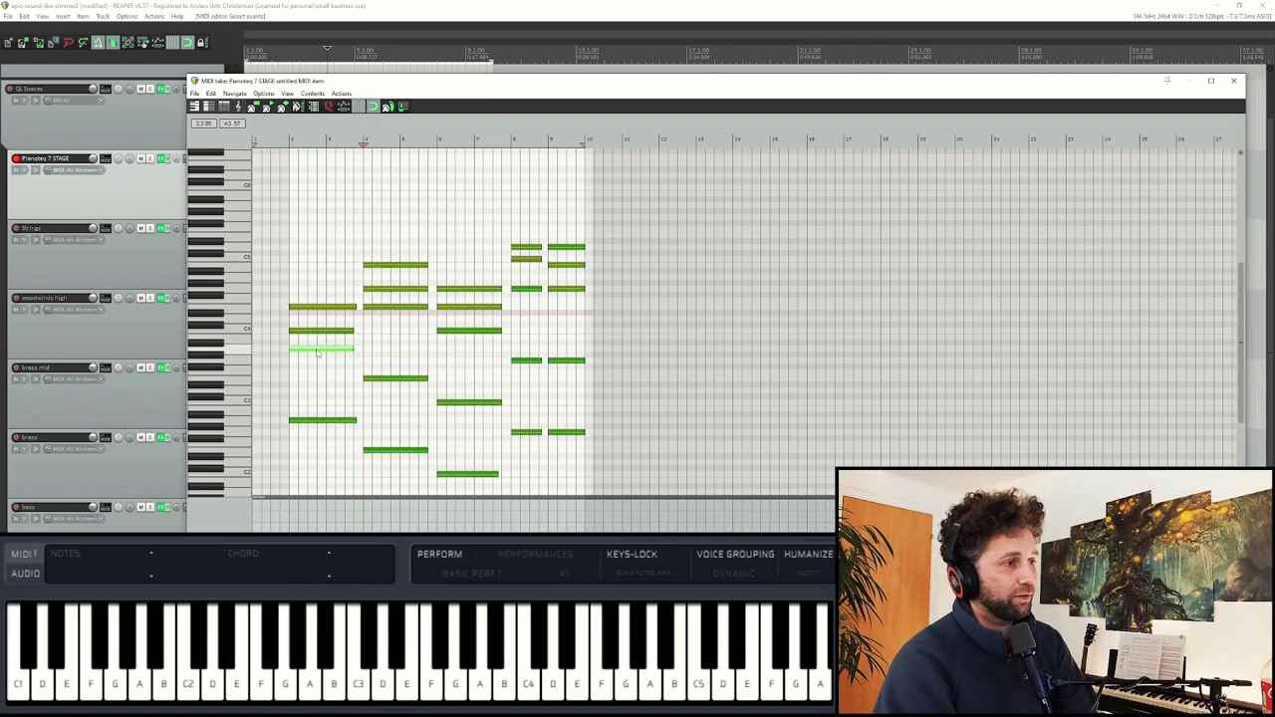
click(318, 351)
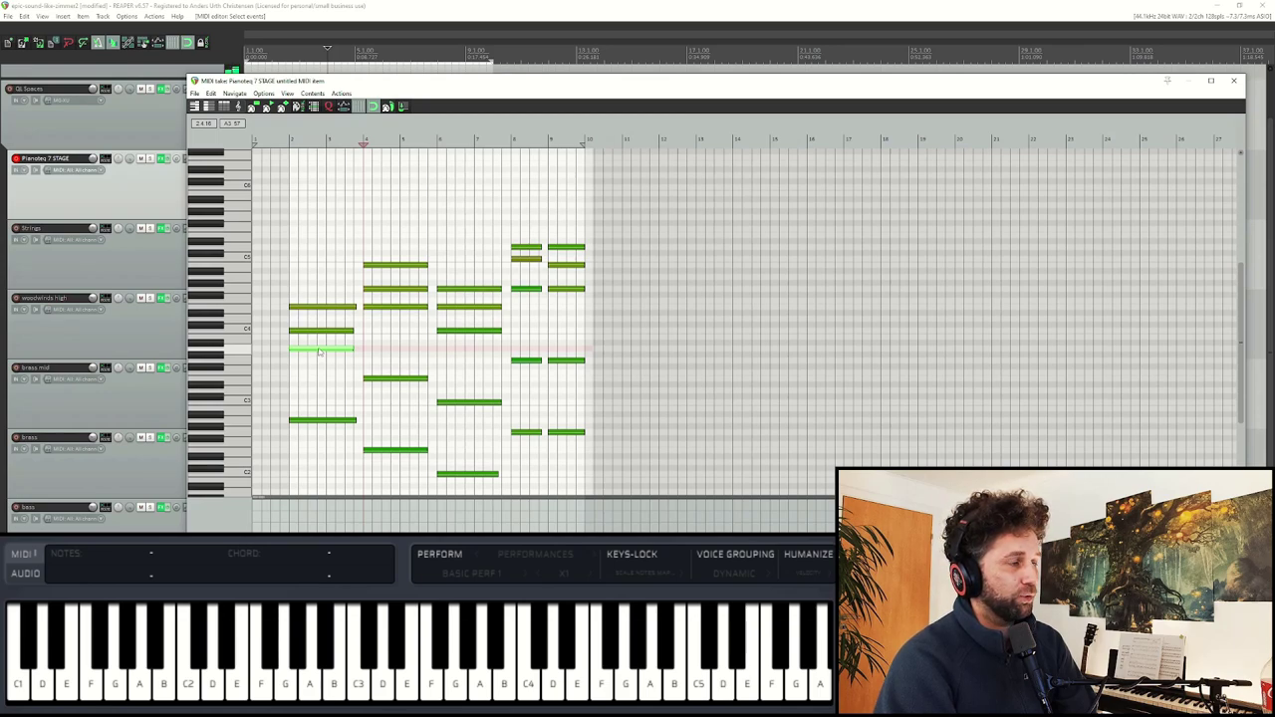
drag(320, 351, 321, 282)
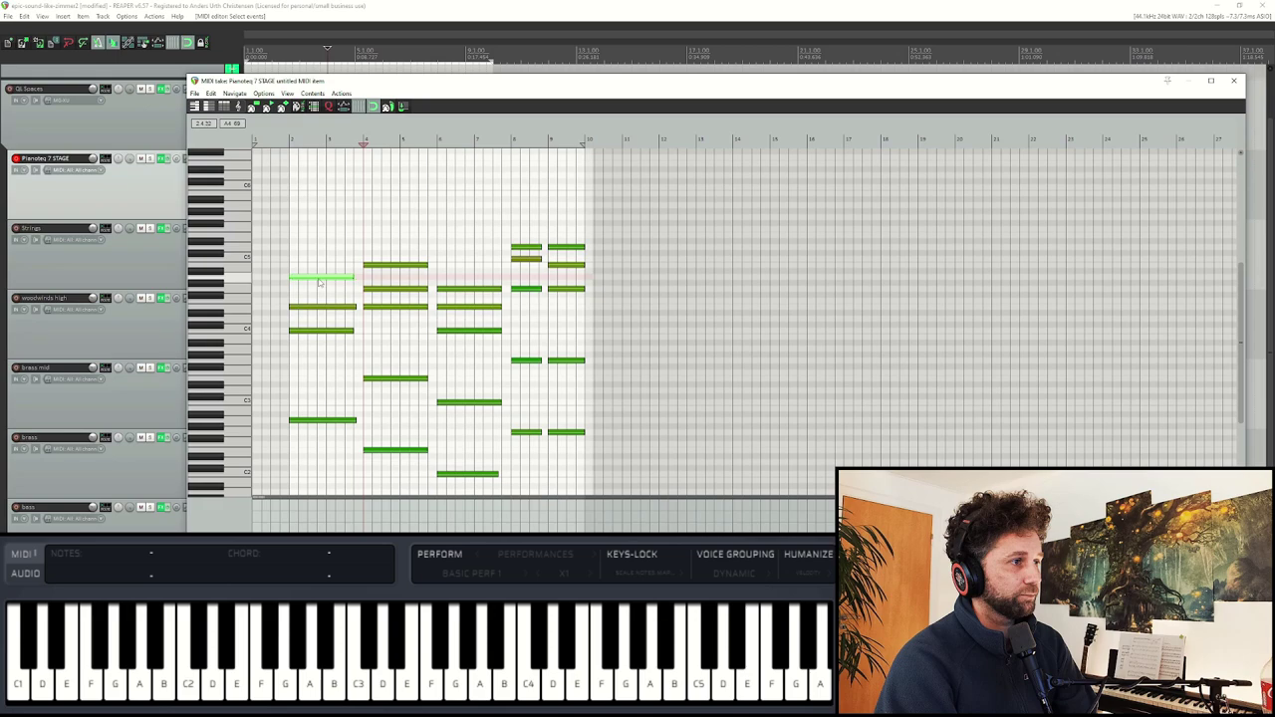
click(318, 332)
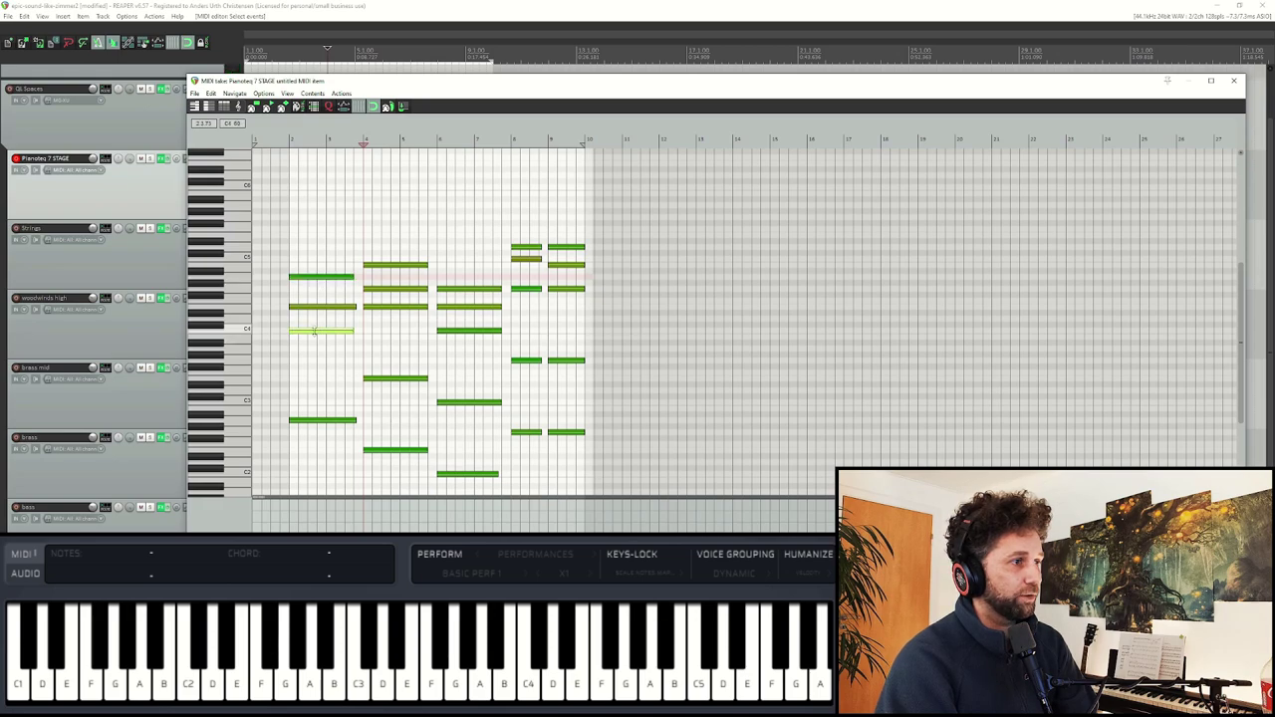
drag(317, 335, 312, 265)
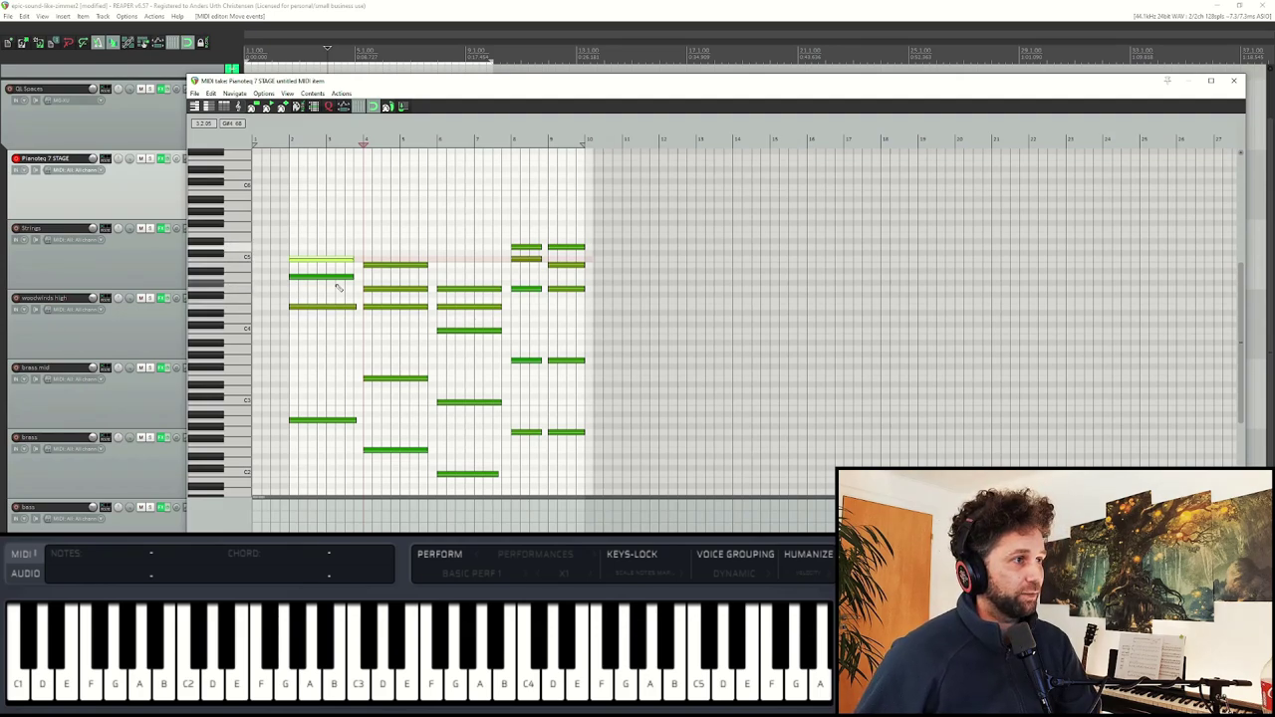
Step: Raise the second chord's top note to D5 and the third chord's C4 and E4 notes by an octave
click(410, 266)
drag(410, 266, 408, 252)
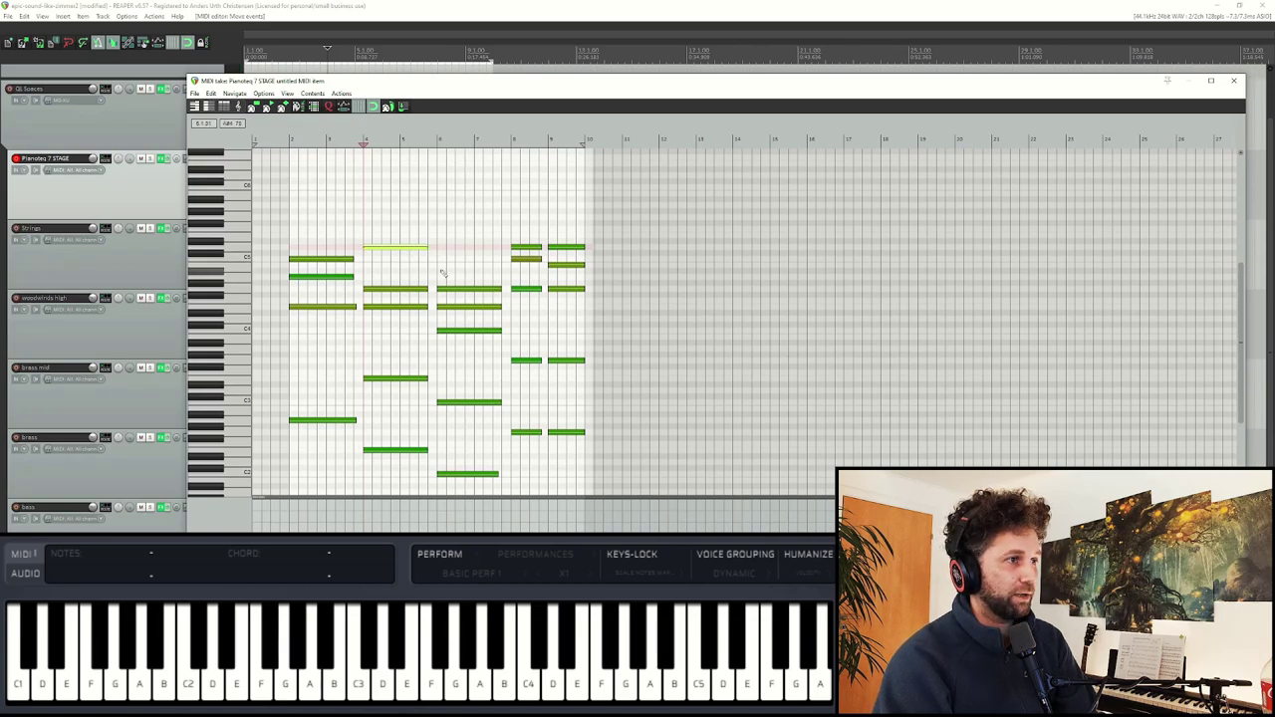
click(475, 333)
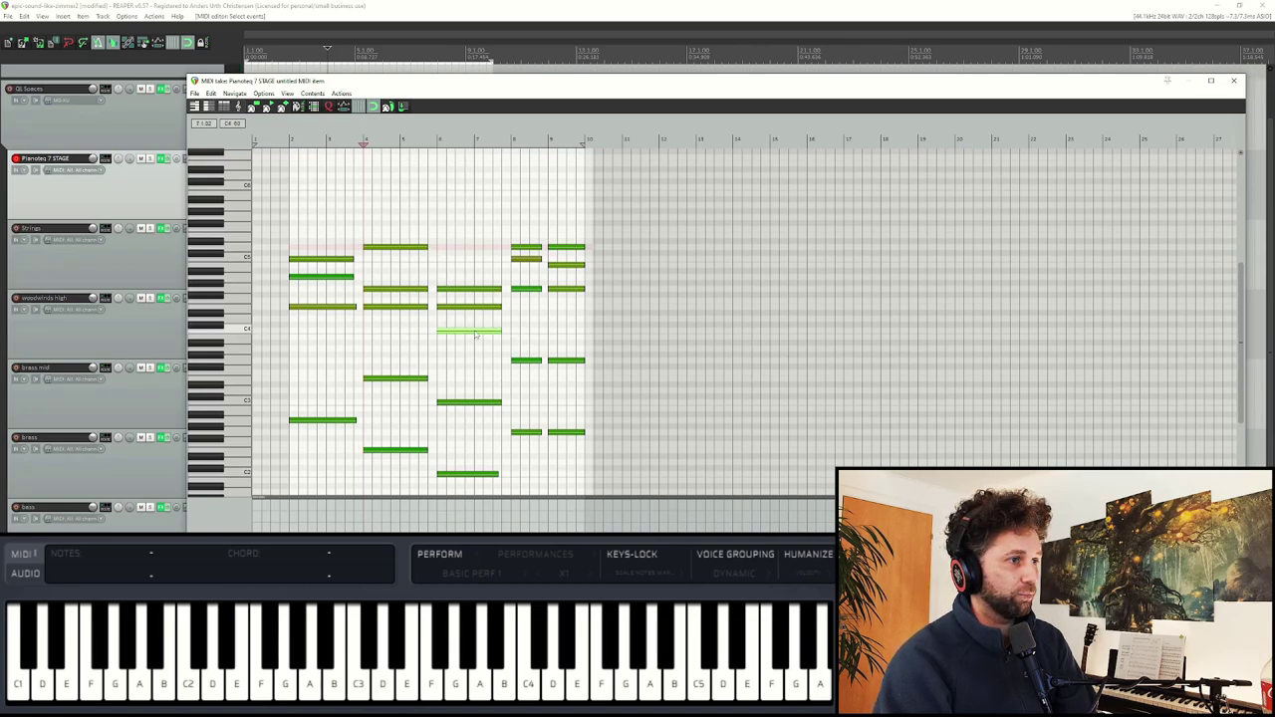
drag(475, 335, 455, 239)
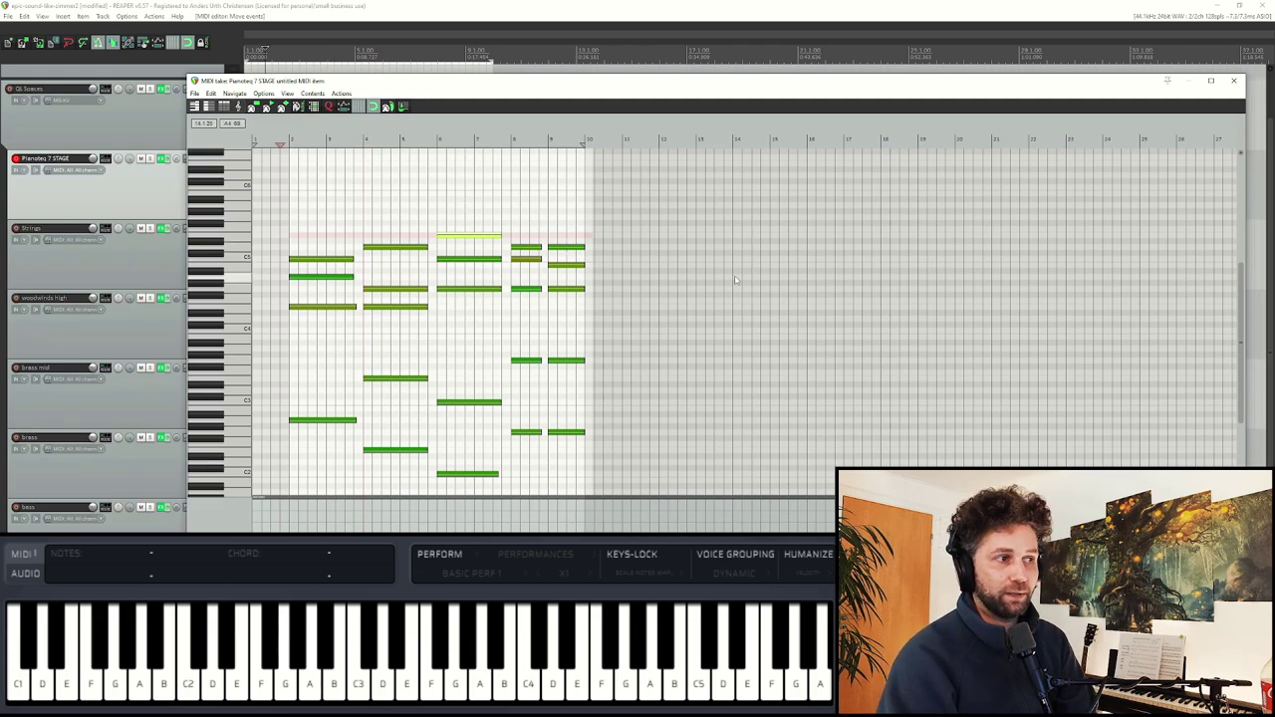
key(space)
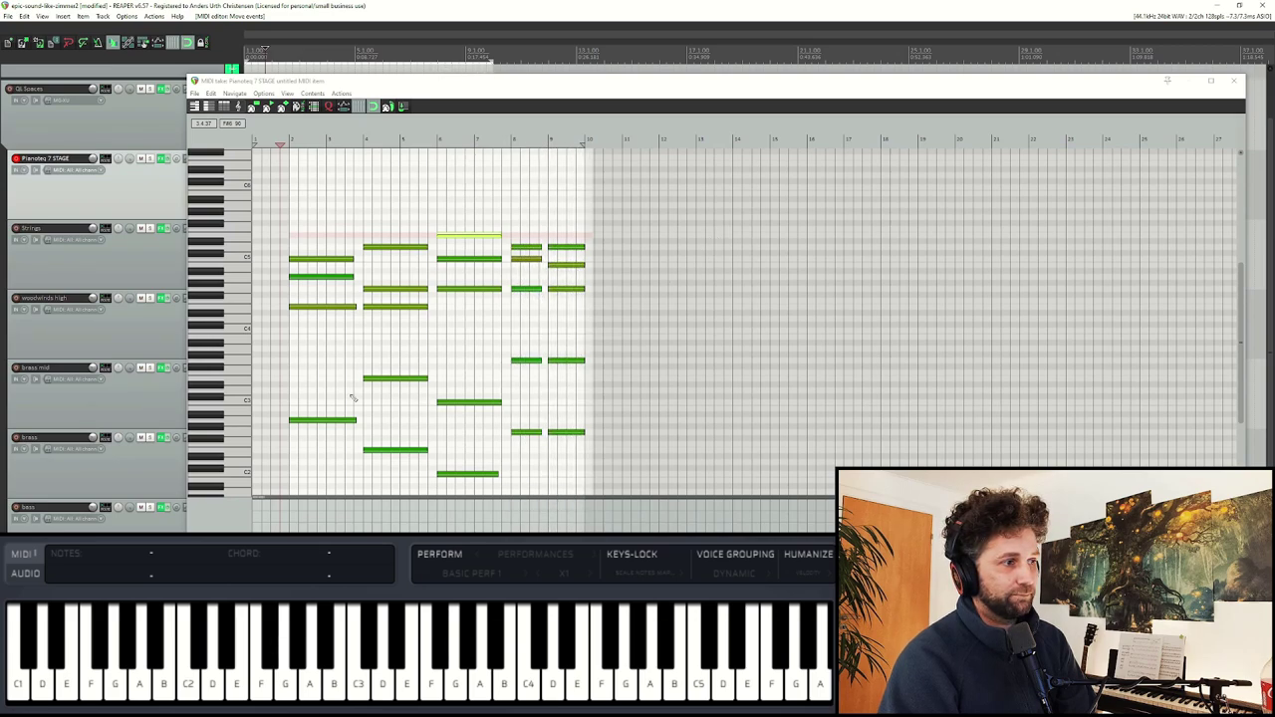
Step: Duplicate the first chord's bass note one octave up to A3 and close the MIDI editor
click(309, 423)
drag(308, 422, 309, 350)
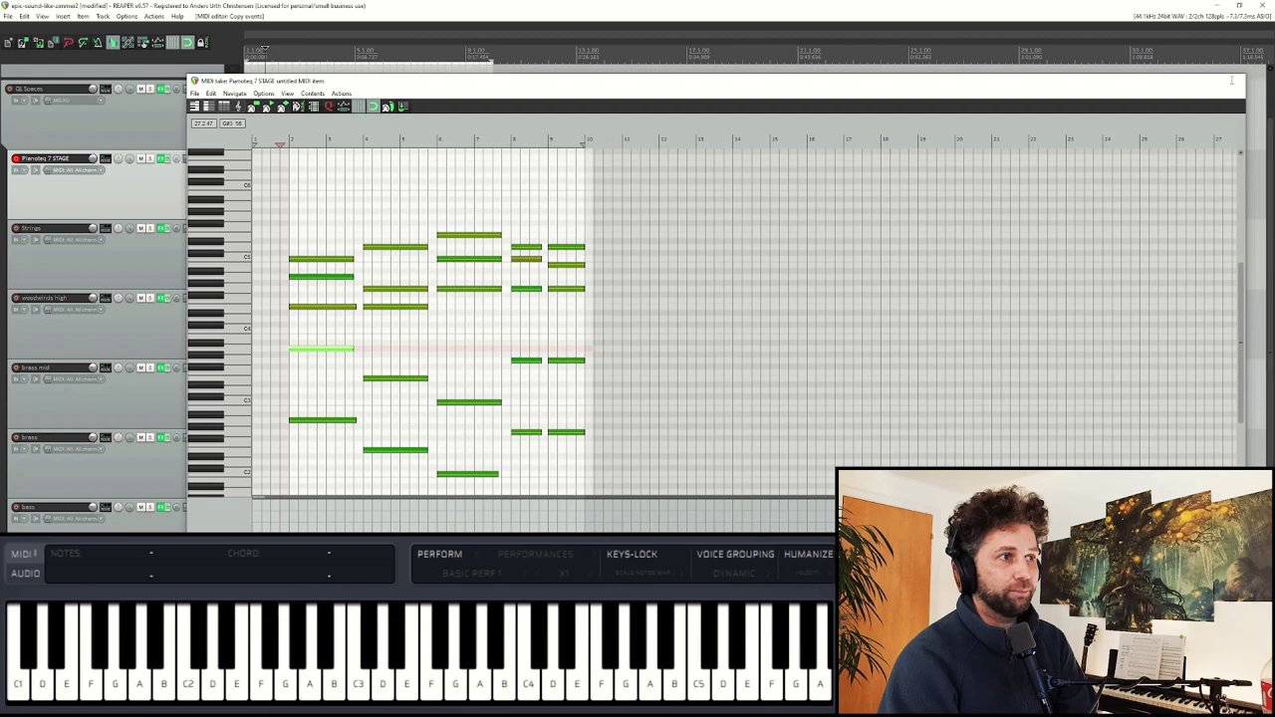
click(1233, 81)
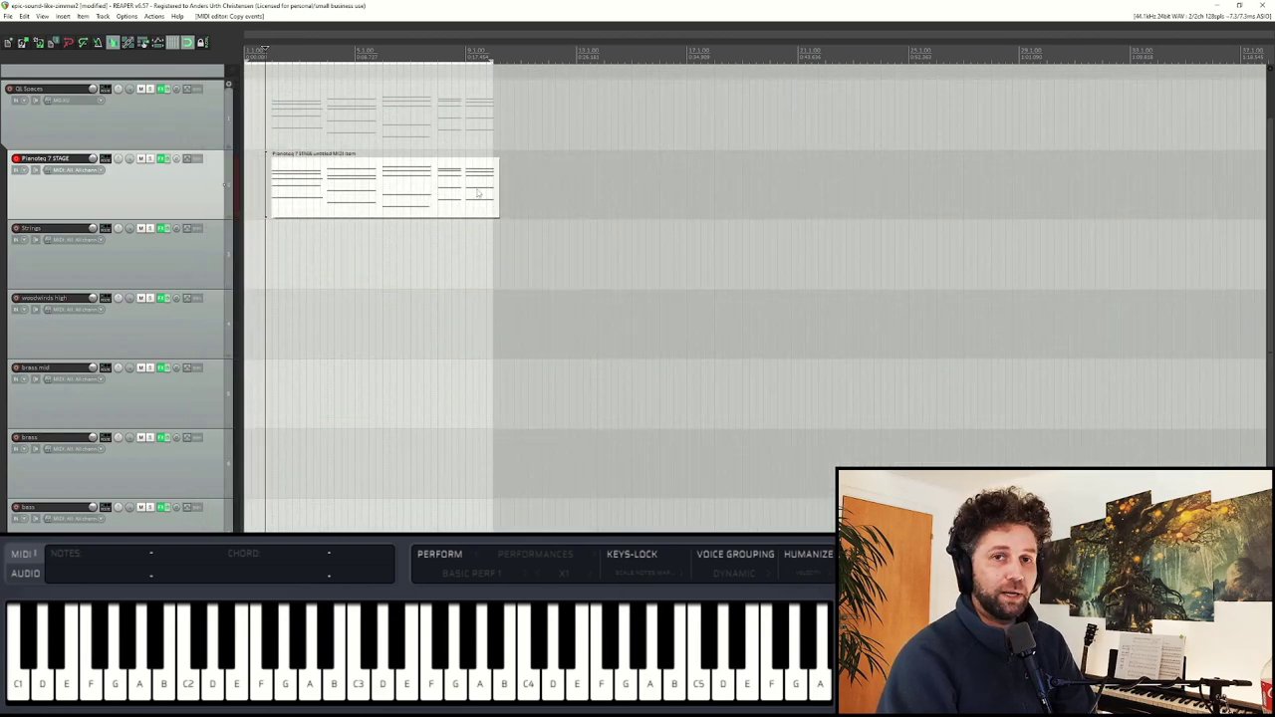
Step: Extend the start of the piano MIDI item back to bar 1 and align the duplicated A3 note with its chord
drag(272, 185, 245, 186)
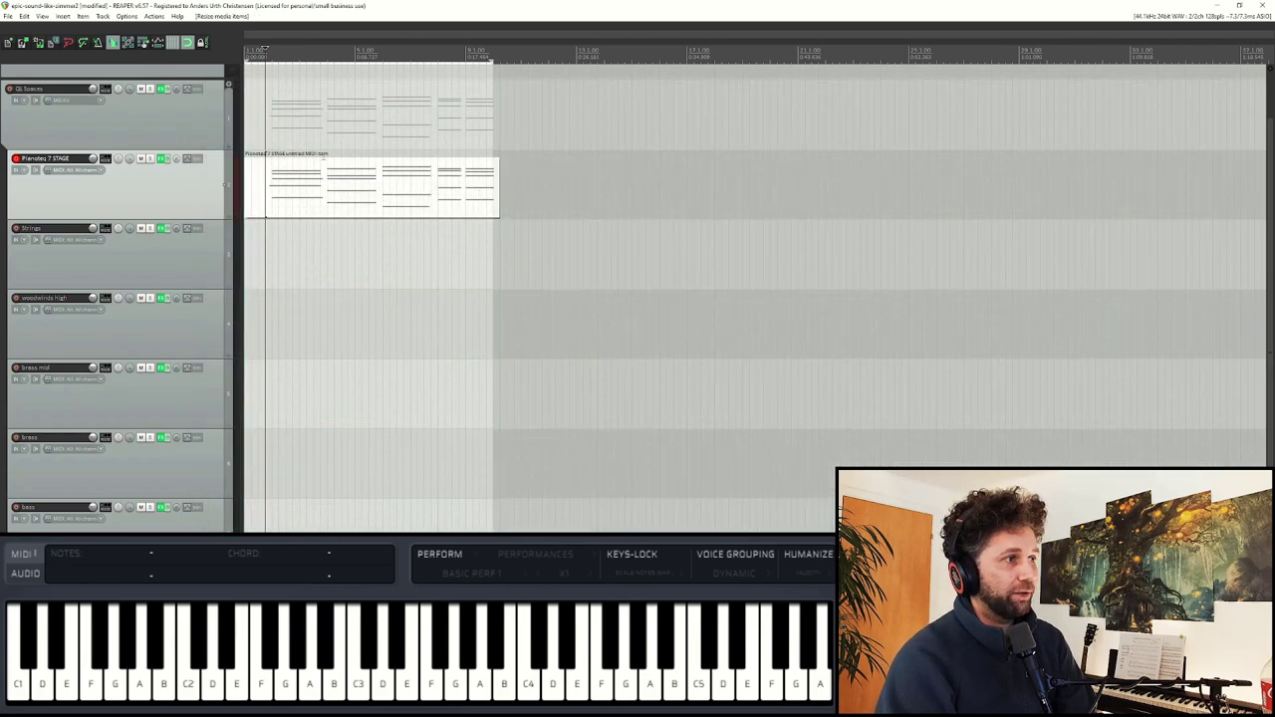
double_click(292, 198)
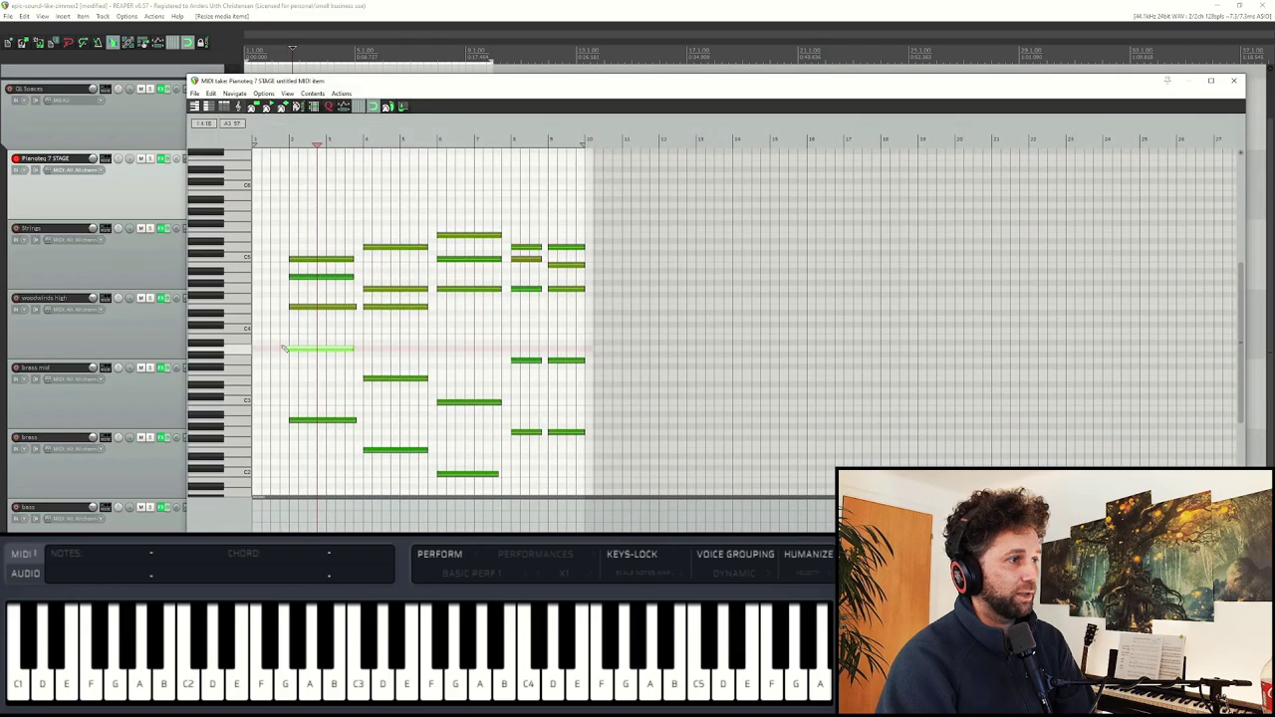
click(288, 348)
click(291, 348)
click(1233, 80)
Step: Copy the piano MIDI item to the Strings track and mute the Pianoteq 7 STAGE track
drag(326, 189, 332, 245)
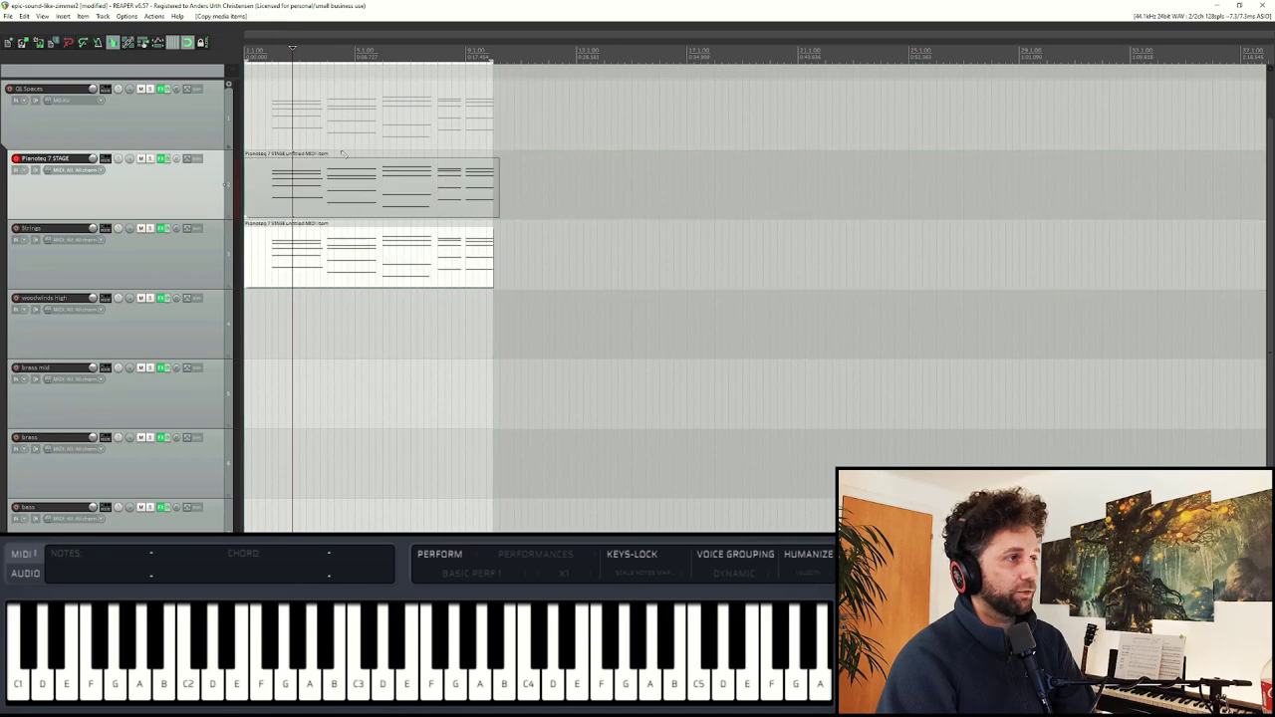
click(265, 50)
key(space)
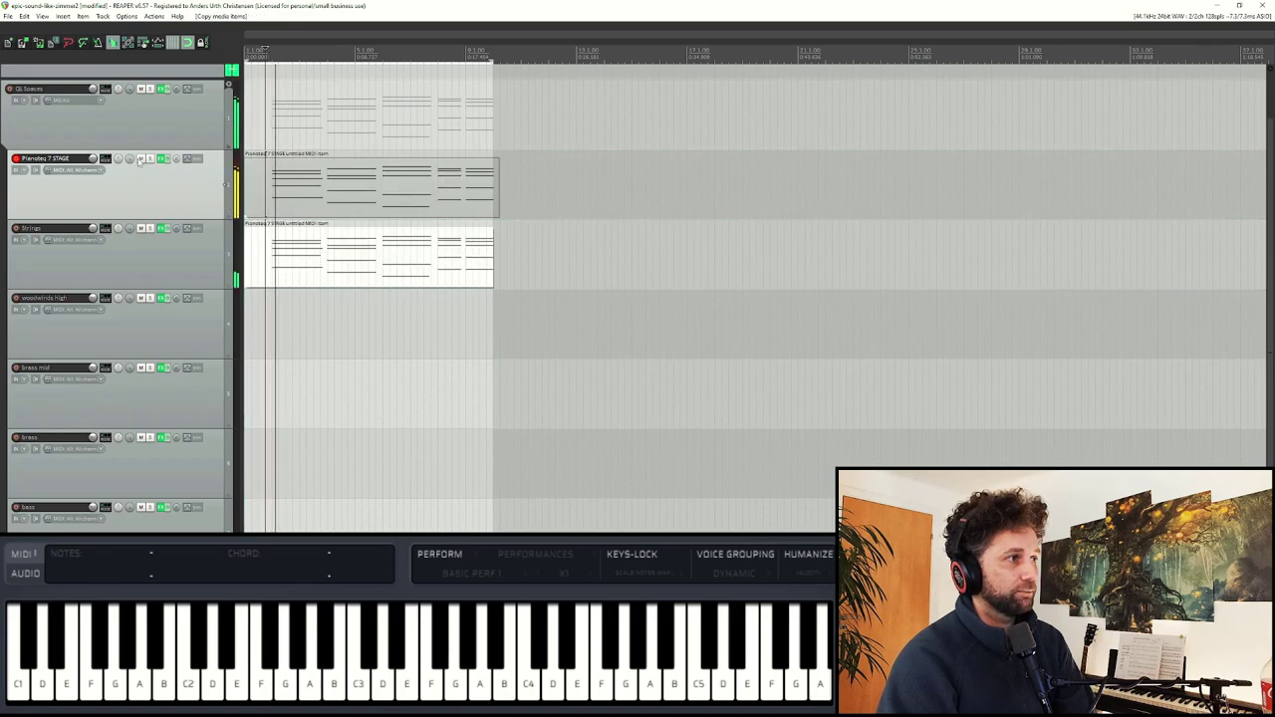
click(141, 160)
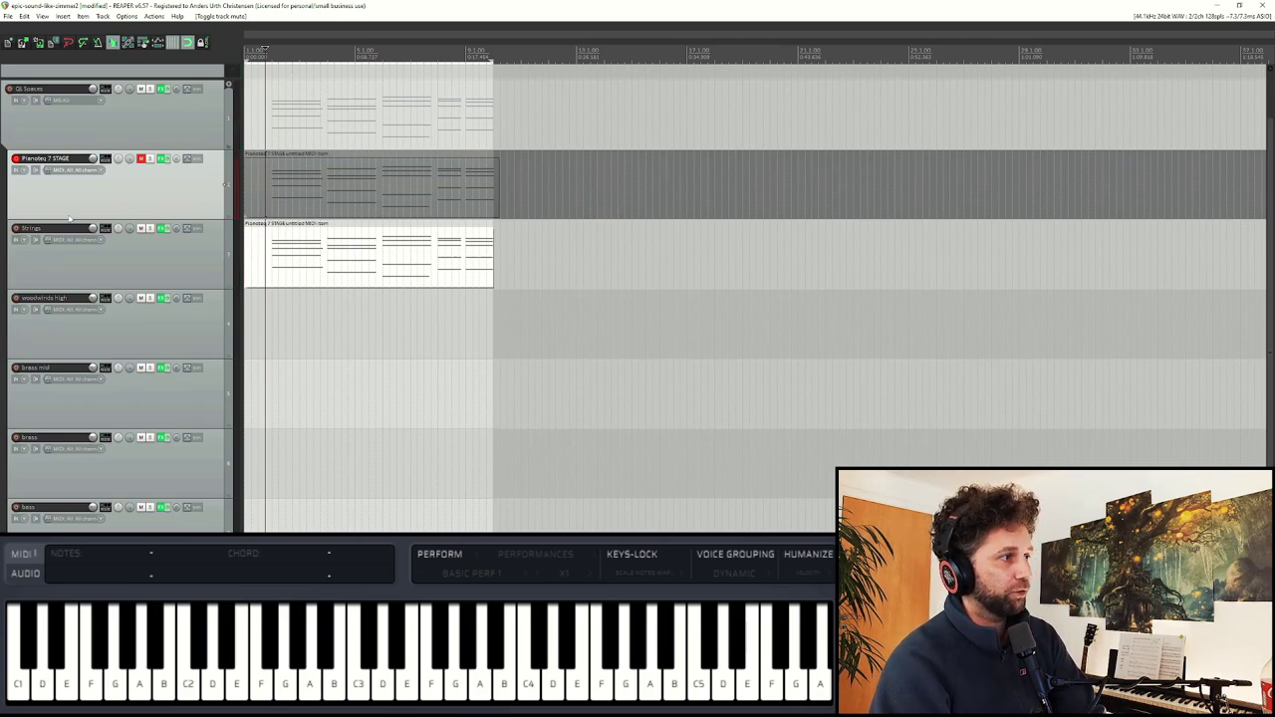
Step: Arm the Strings track and record a rising controller curve over its chords from bar 1
click(17, 228)
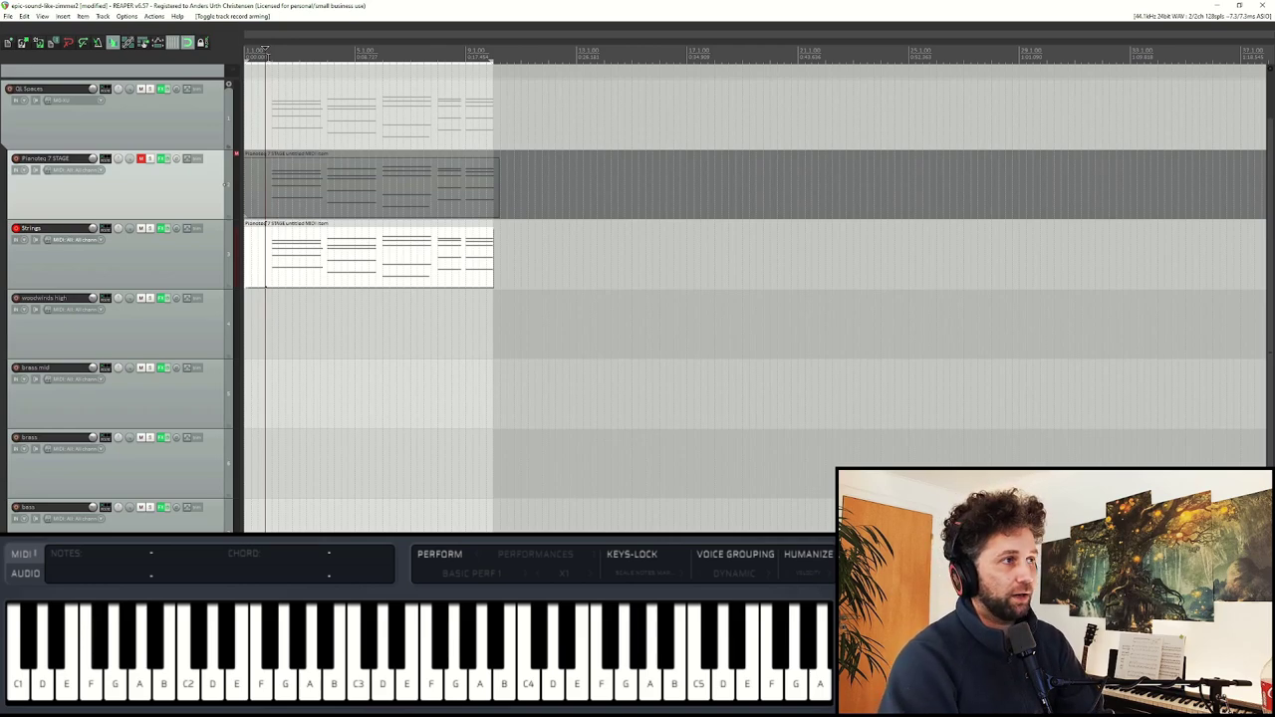
drag(265, 48, 245, 48)
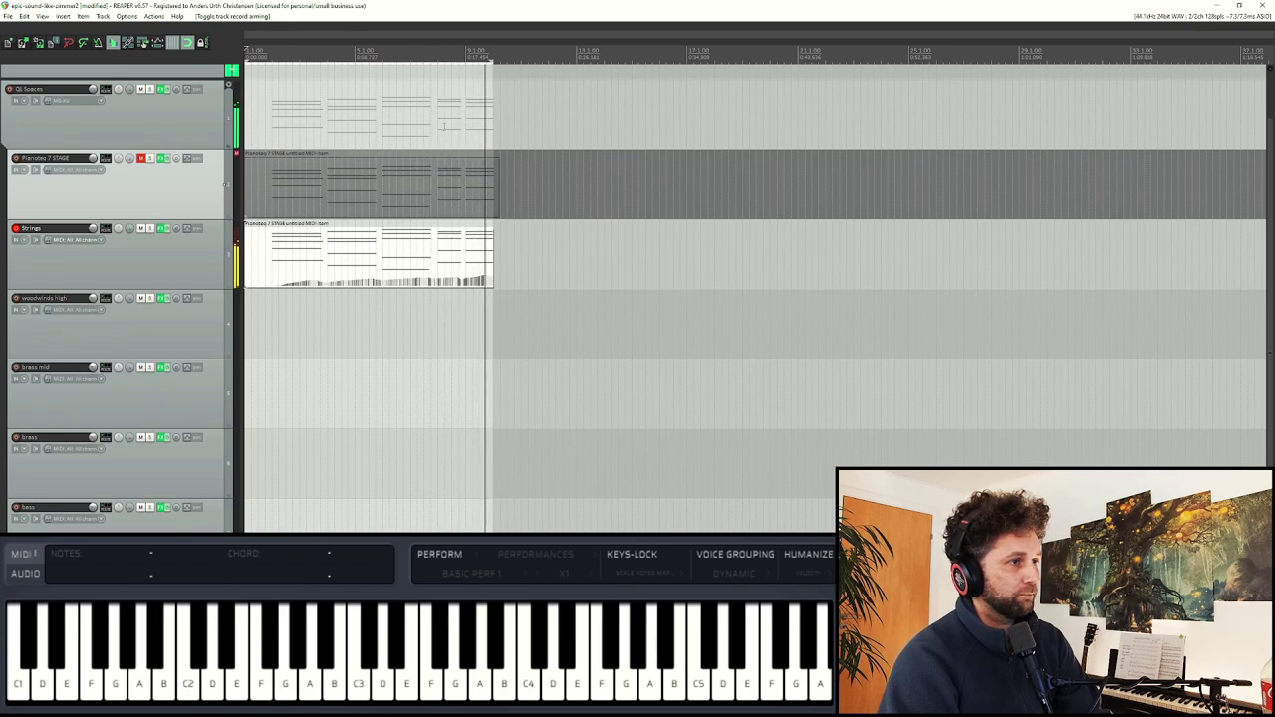
key(space)
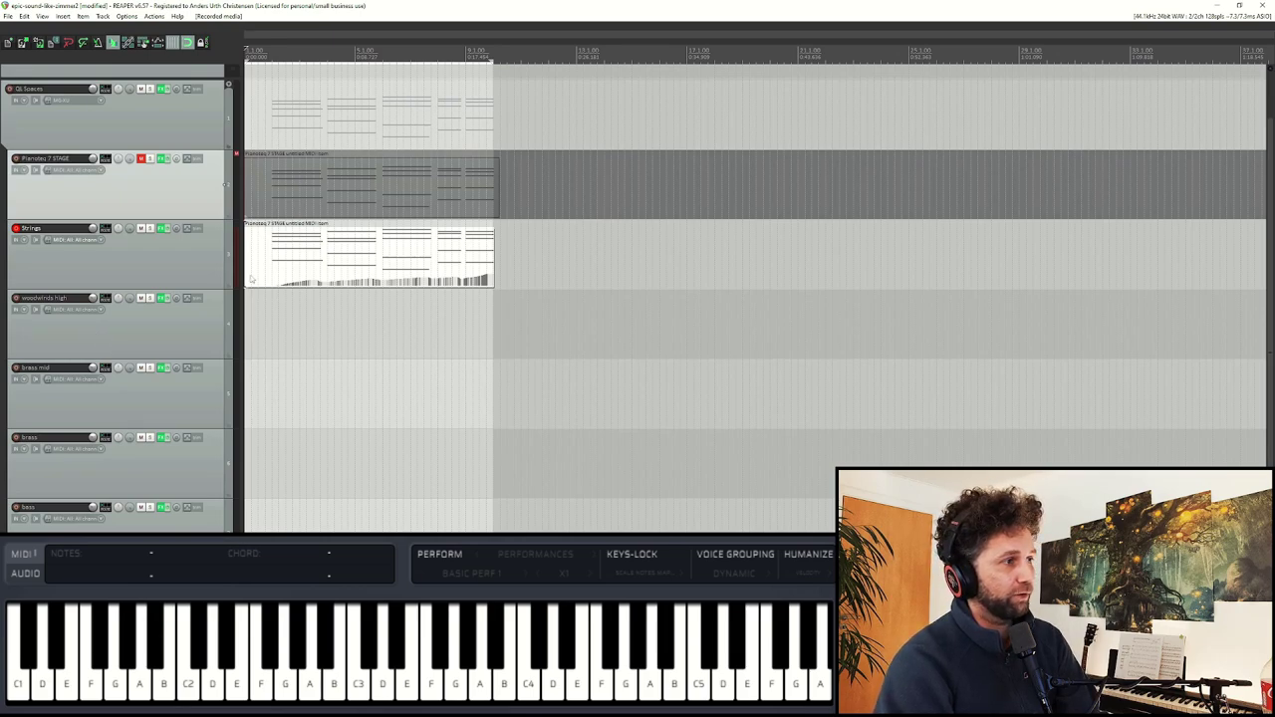
Step: Copy the Strings item to the woodwinds high track and delete the low notes, keeping each chord's upper three notes
drag(301, 258, 285, 356)
double_click(296, 335)
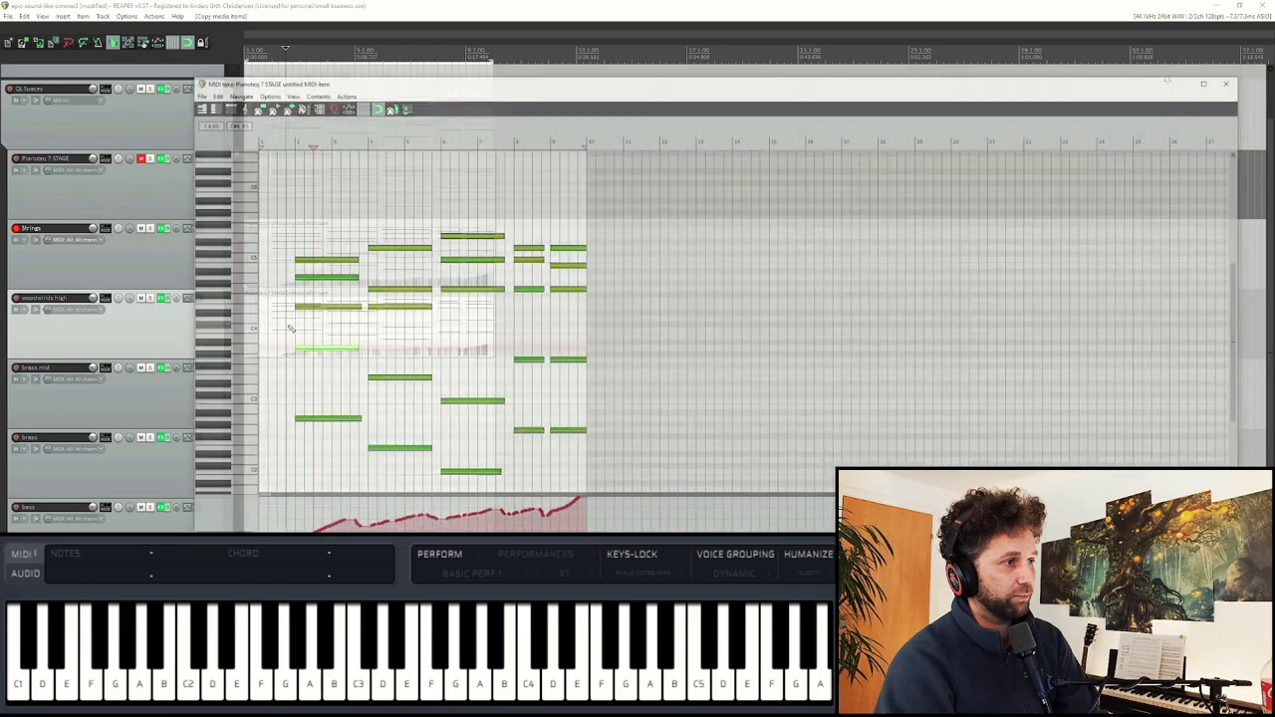
drag(265, 396, 630, 496)
key(Delete)
drag(297, 340, 651, 425)
key(Delete)
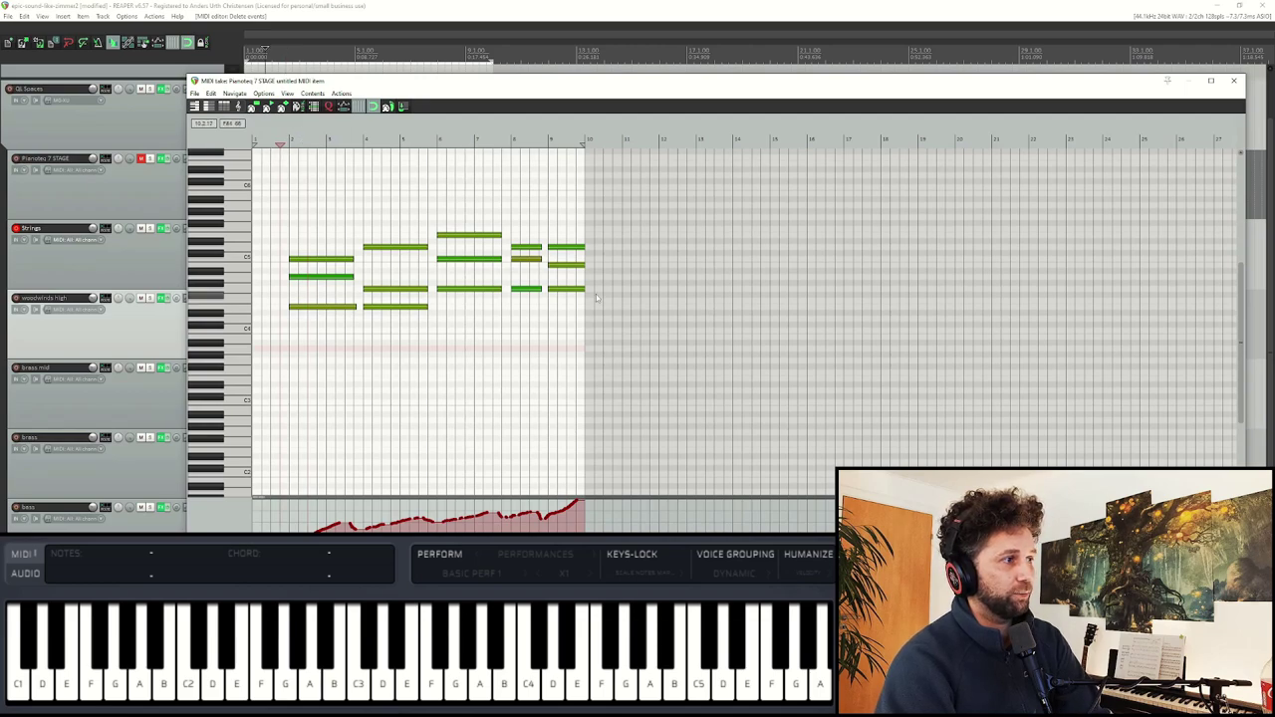
Step: Play the woodwinds high part, raise its track volume slightly, and close the MIDI editor
key(space)
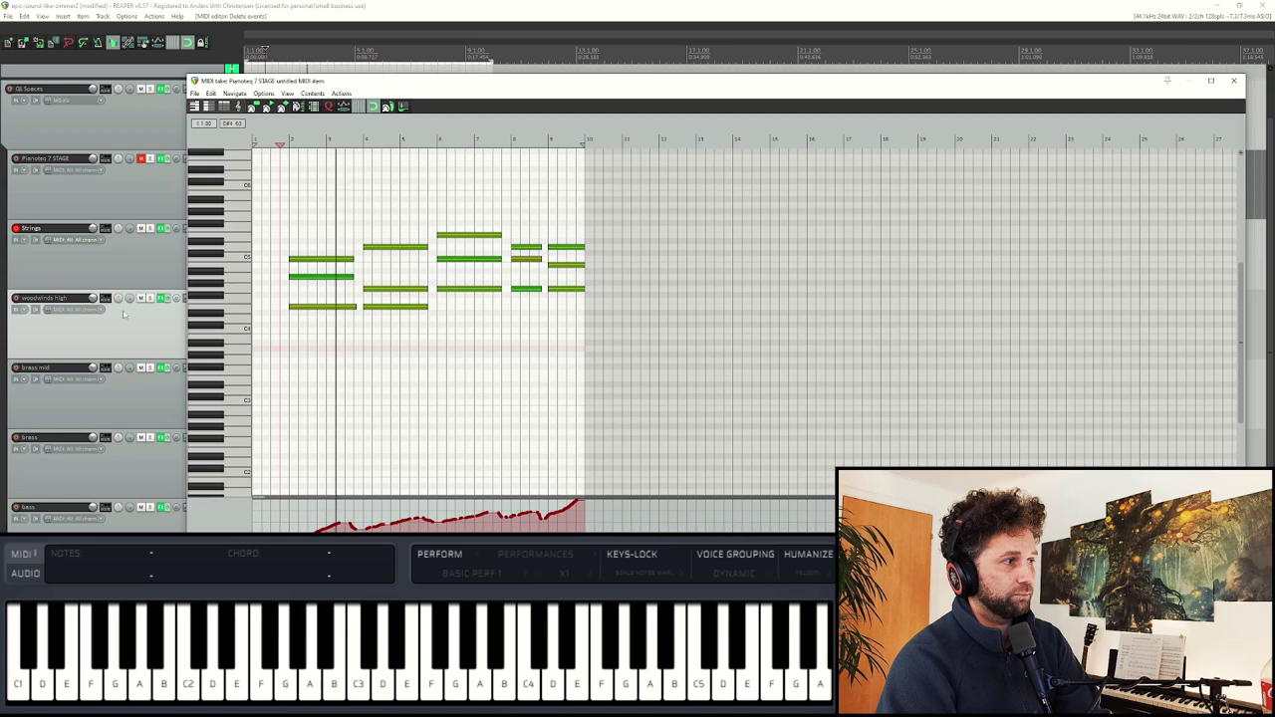
click(101, 304)
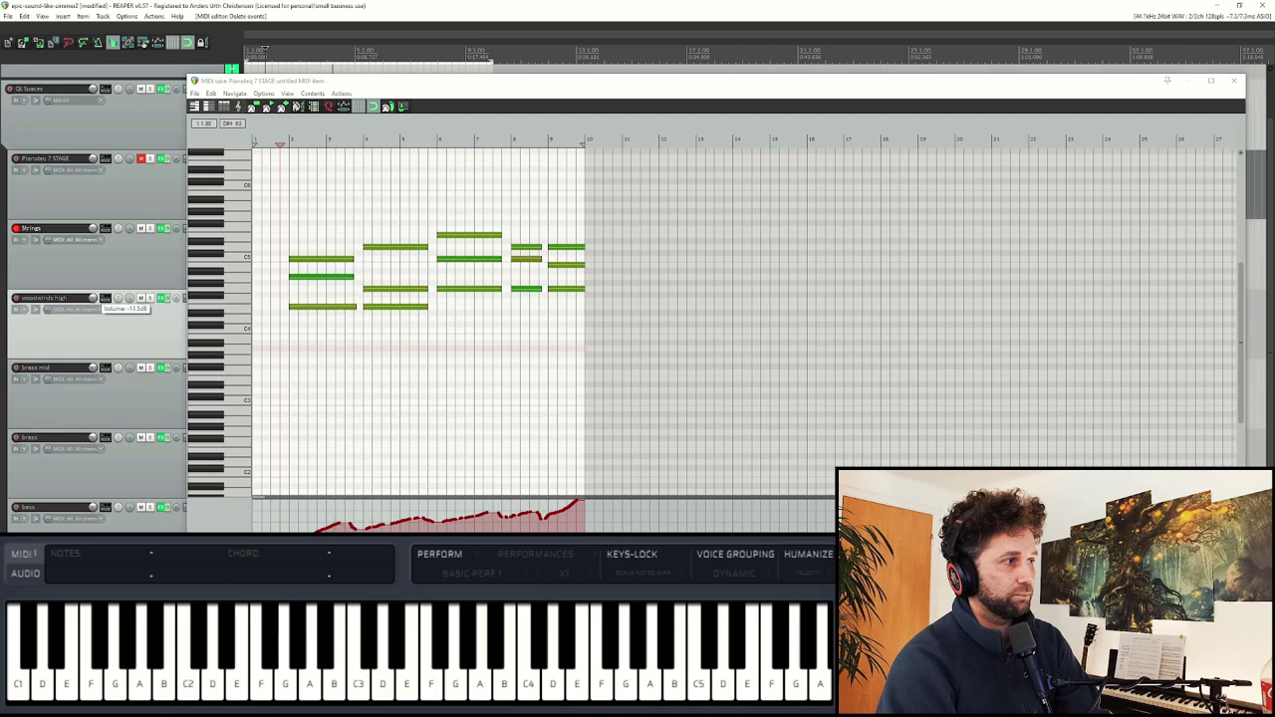
drag(118, 298, 117, 289)
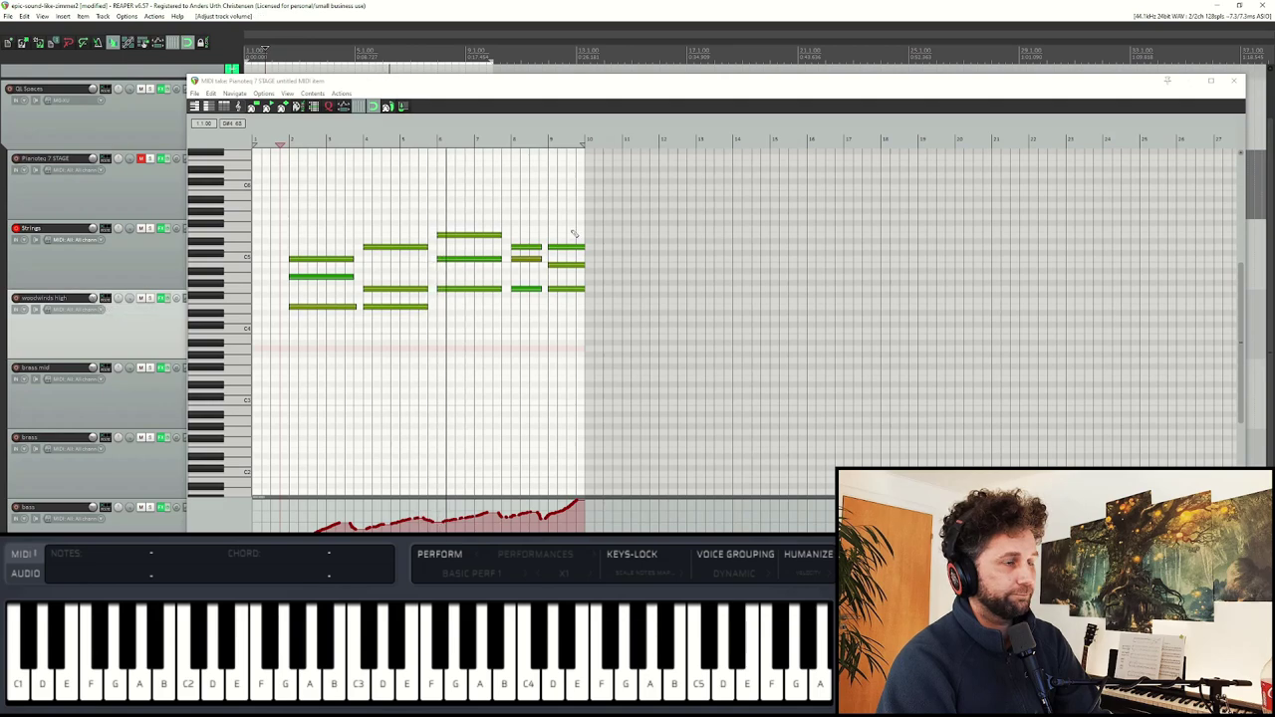
click(1233, 79)
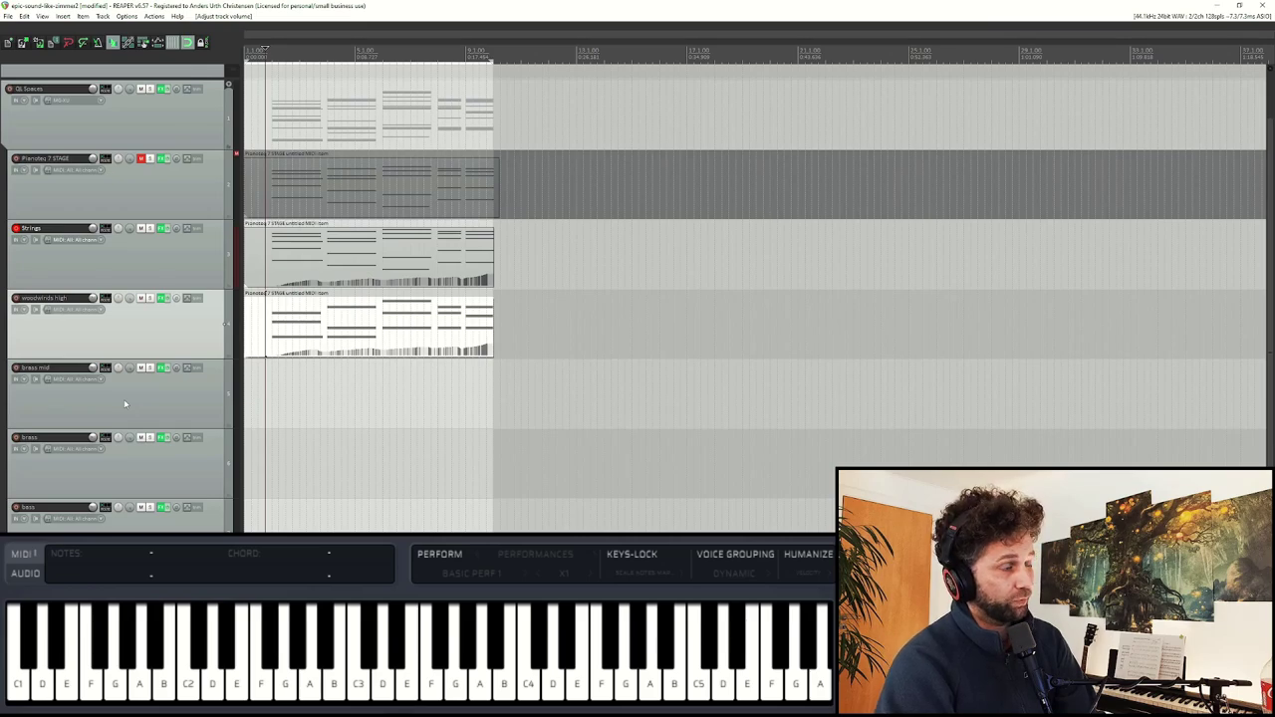
Step: Copy the Strings item to the brass mid track and delete the notes below each chord's upper three
click(364, 250)
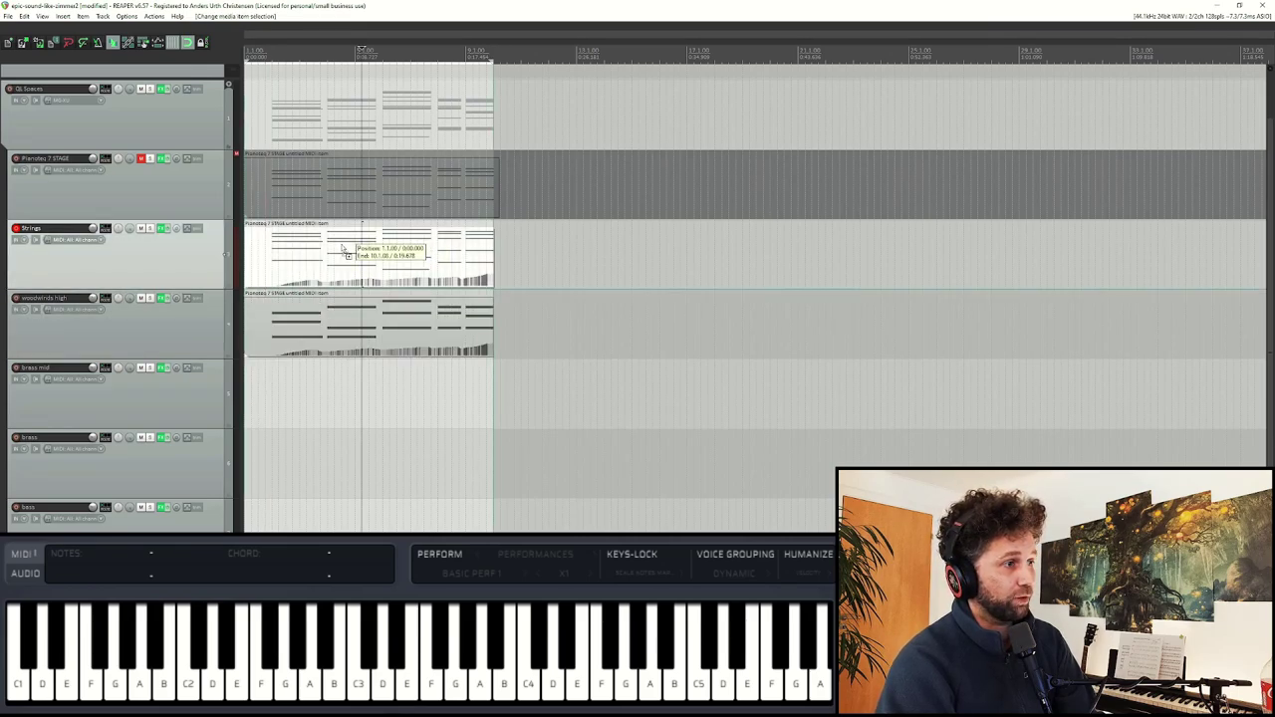
drag(345, 251, 346, 391)
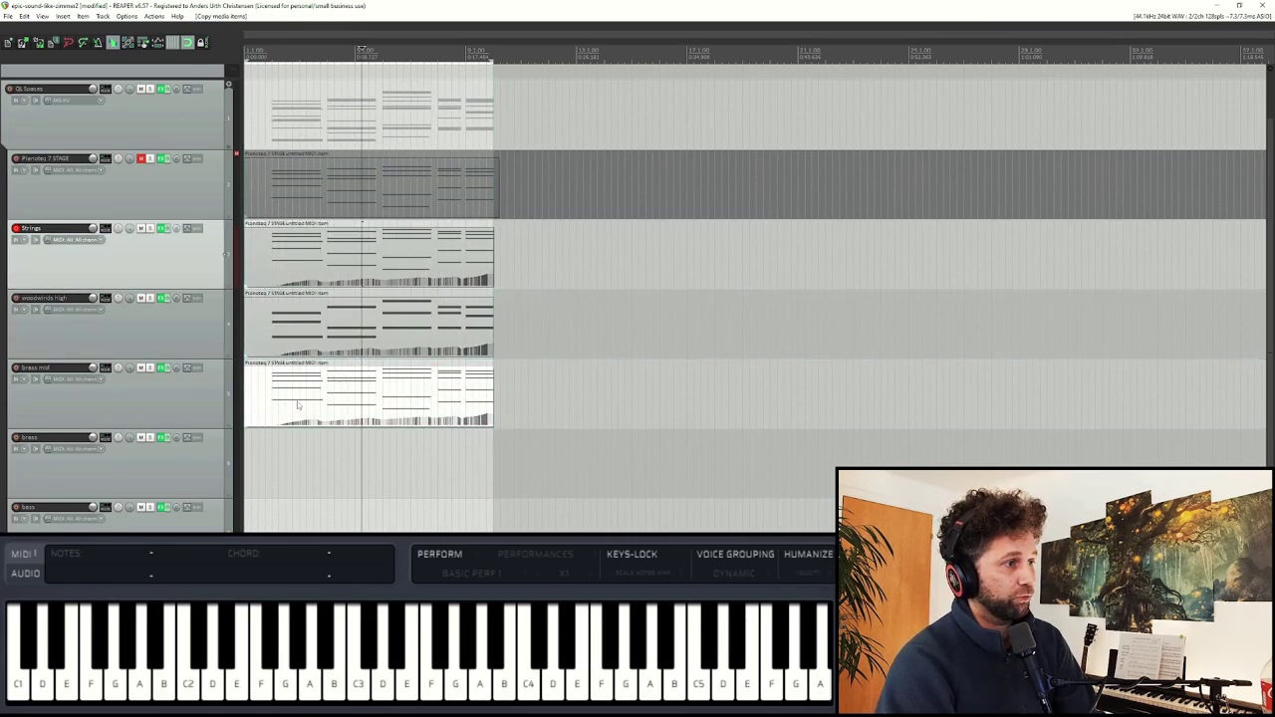
double_click(297, 405)
drag(275, 335, 607, 486)
key(Delete)
Step: Duplicate the brass mid chords one octave lower and delete the original higher notes
drag(273, 207, 623, 365)
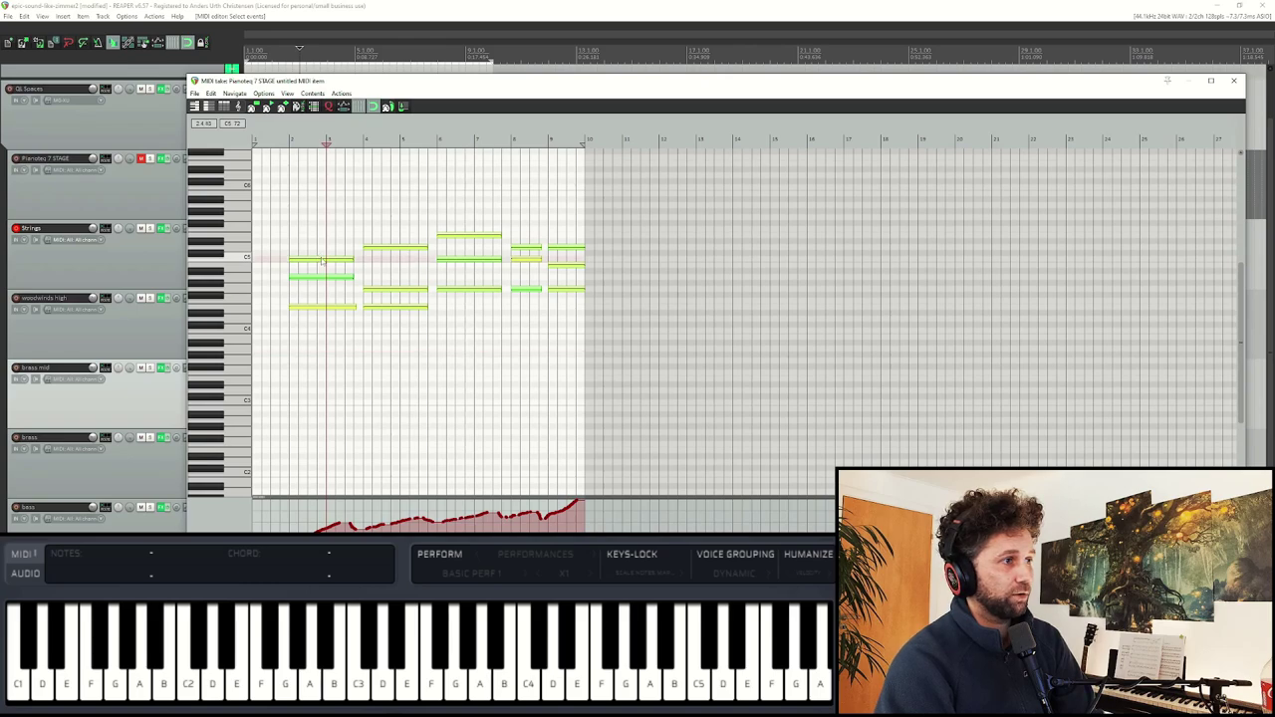
drag(322, 261, 323, 336)
drag(285, 226, 426, 323)
key(Delete)
drag(432, 217, 503, 299)
key(Delete)
drag(508, 225, 589, 303)
key(Delete)
key(space)
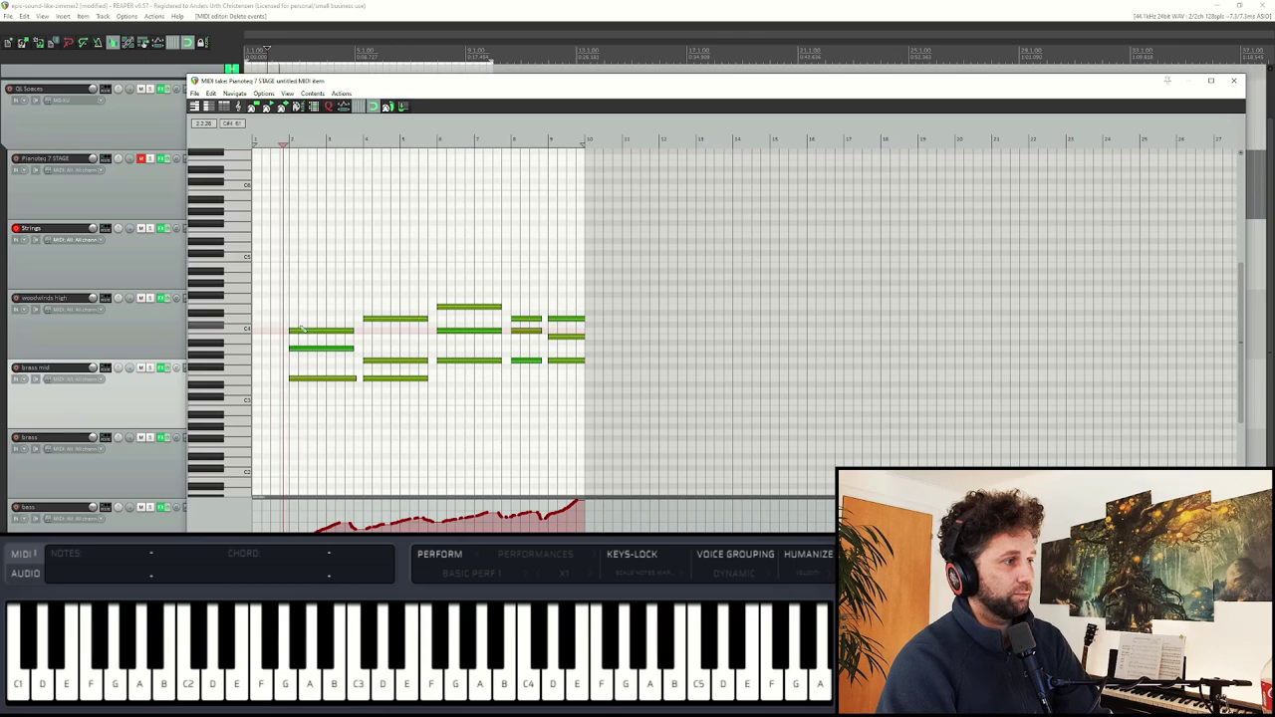
Step: Adjust the brass mid track volume during playback and close the MIDI editor
drag(552, 82, 755, 85)
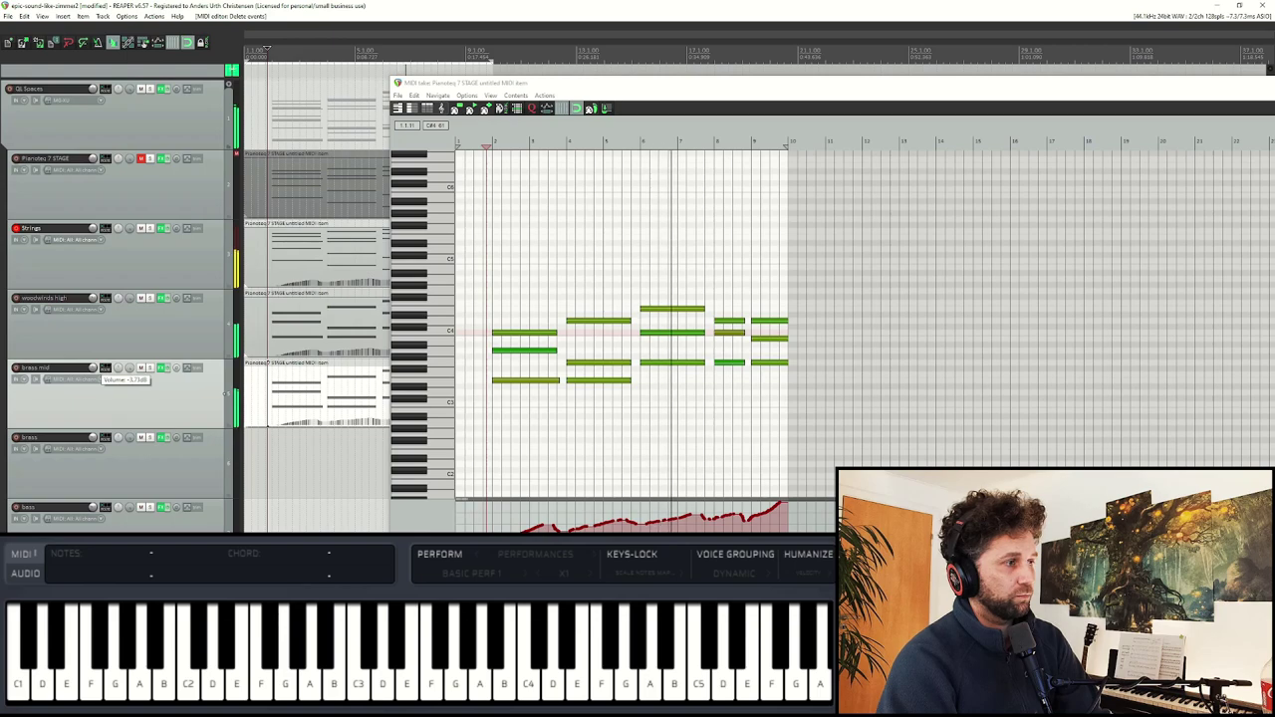
drag(104, 376, 139, 369)
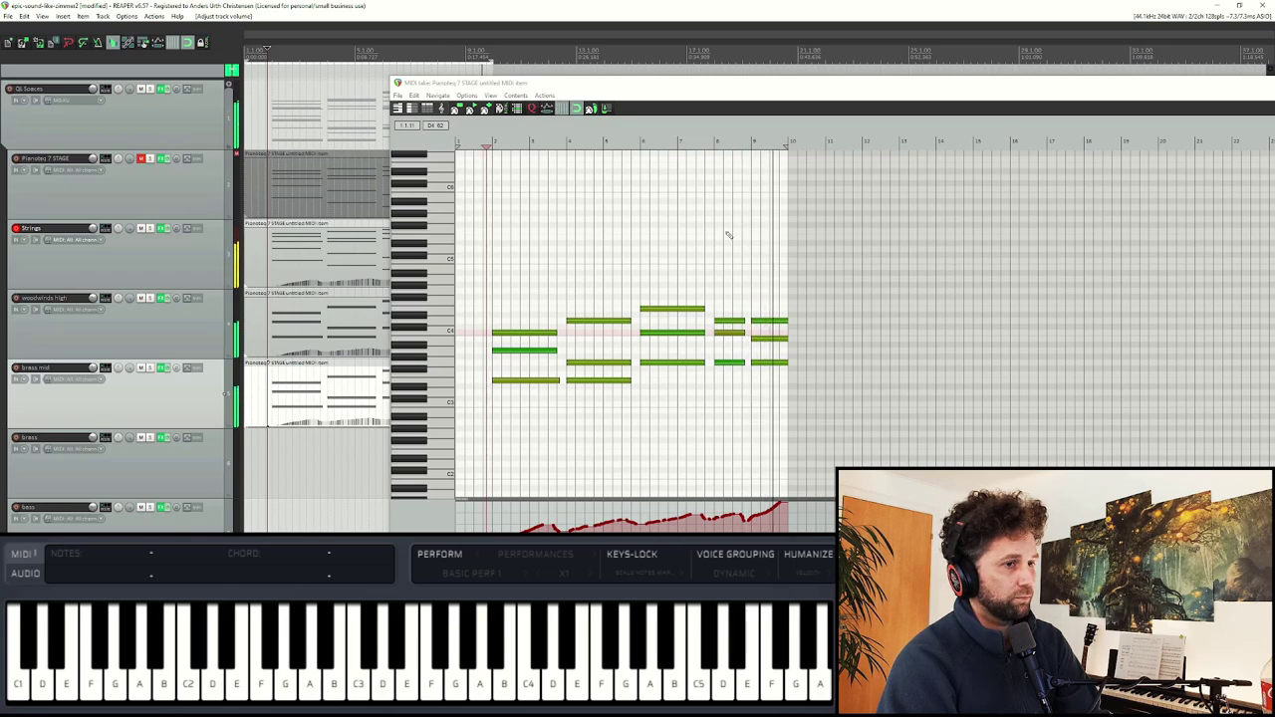
mouse_move(1201, 88)
mouse_down()
mouse_move(1155, 89)
mouse_move(1157, 104)
mouse_move(1203, 98)
mouse_up()
drag(1242, 142, 946, 142)
click(939, 95)
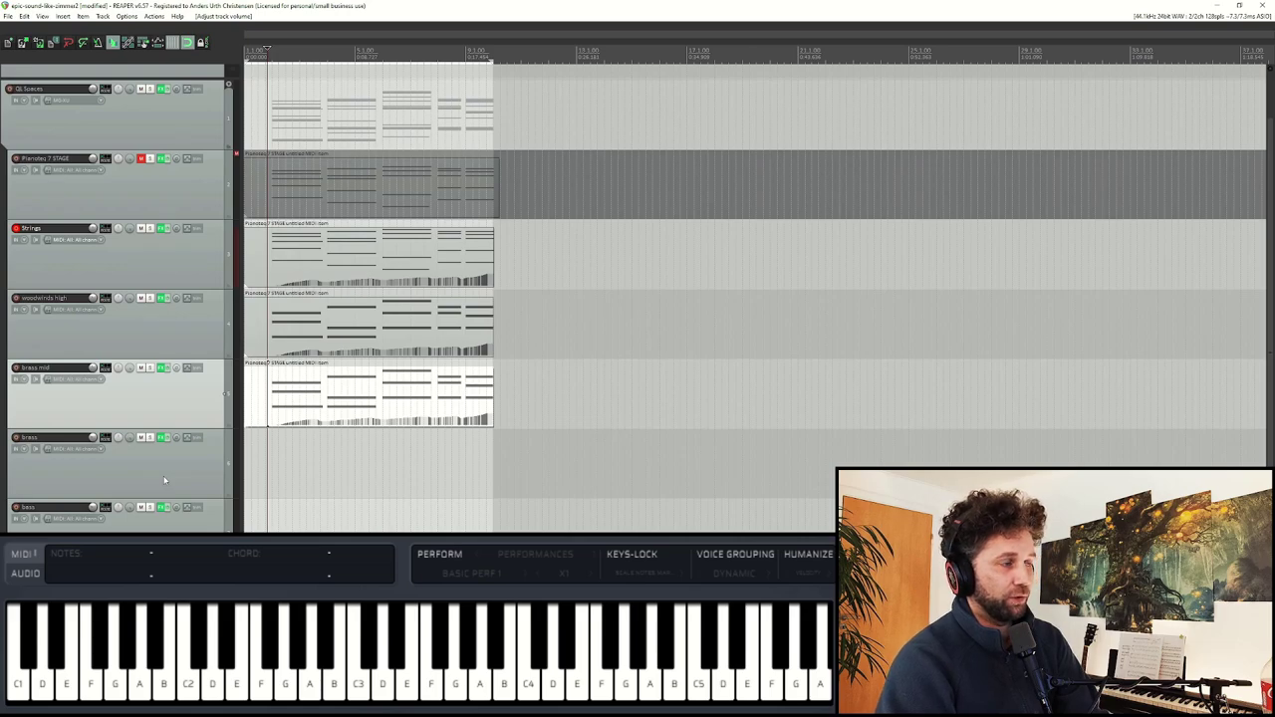
Step: Copy the Strings item to the brass track and transpose all its notes down one octave
click(335, 257)
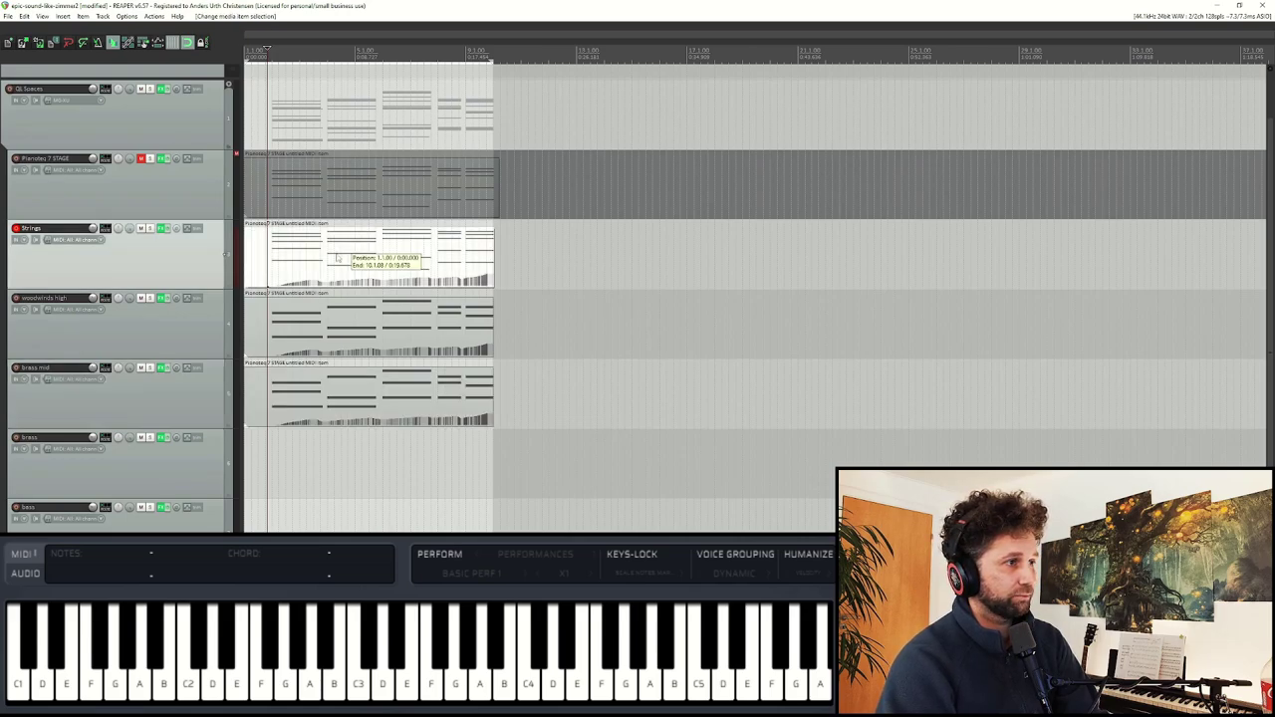
drag(348, 257, 337, 468)
double_click(316, 468)
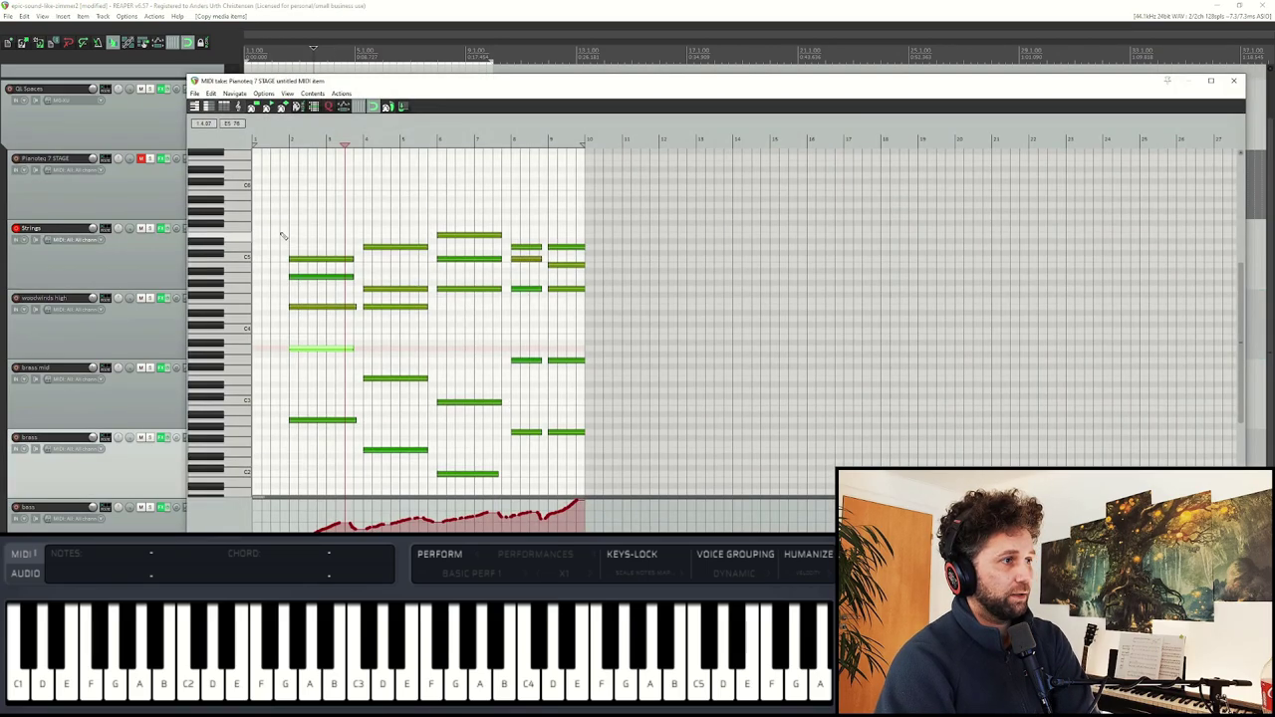
scroll(283, 235, down, 2)
drag(275, 149, 630, 448)
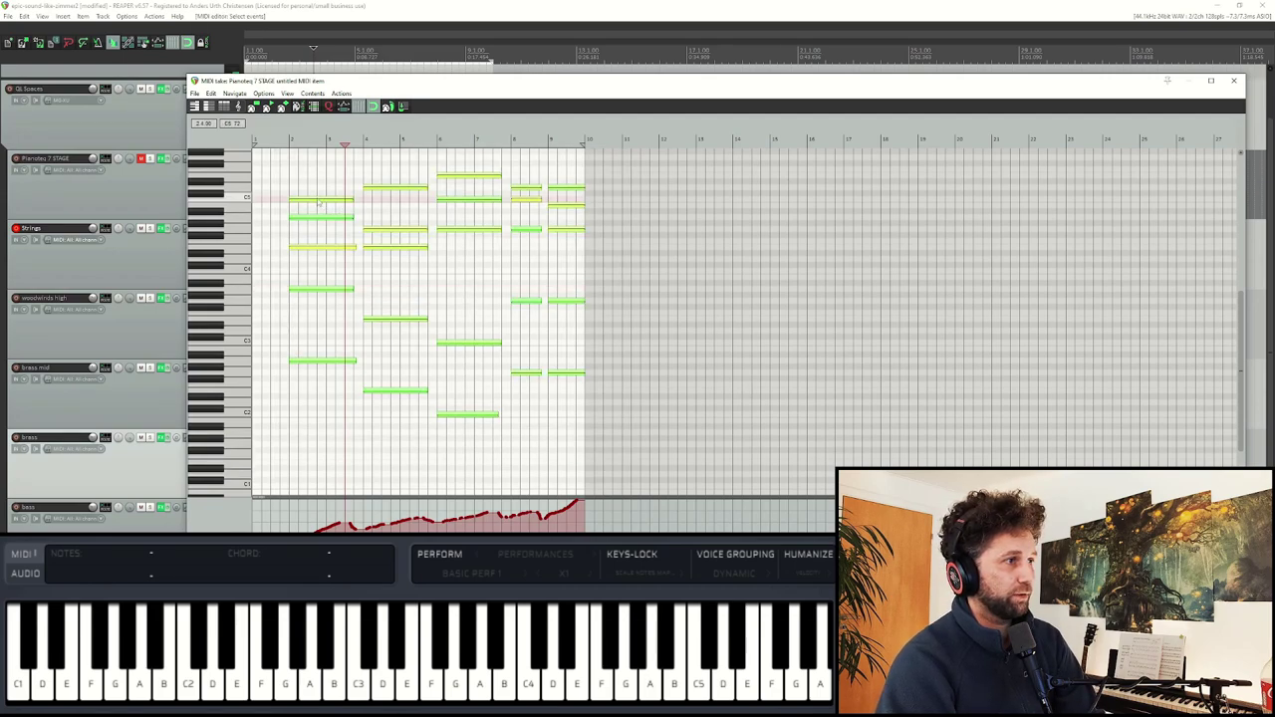
drag(319, 204, 319, 275)
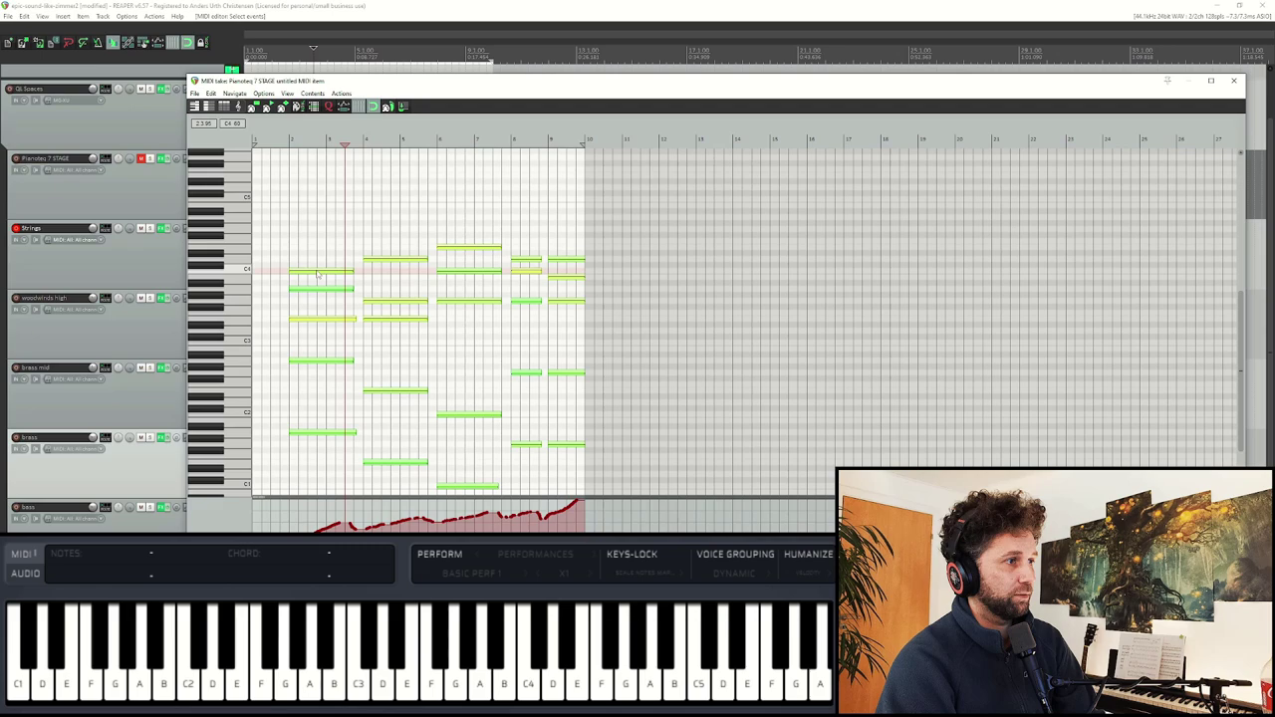
Step: Play the brass part, adjust the brass track volume, and close the MIDI editor
key(space)
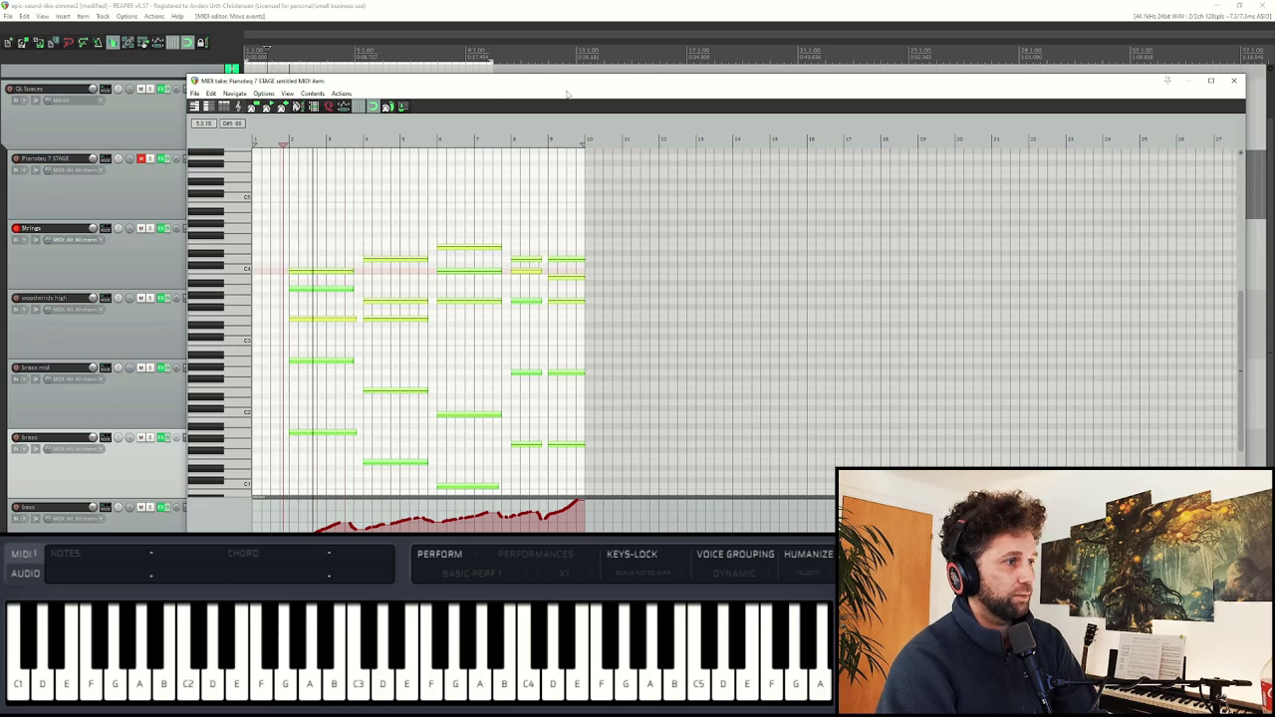
drag(561, 83, 734, 88)
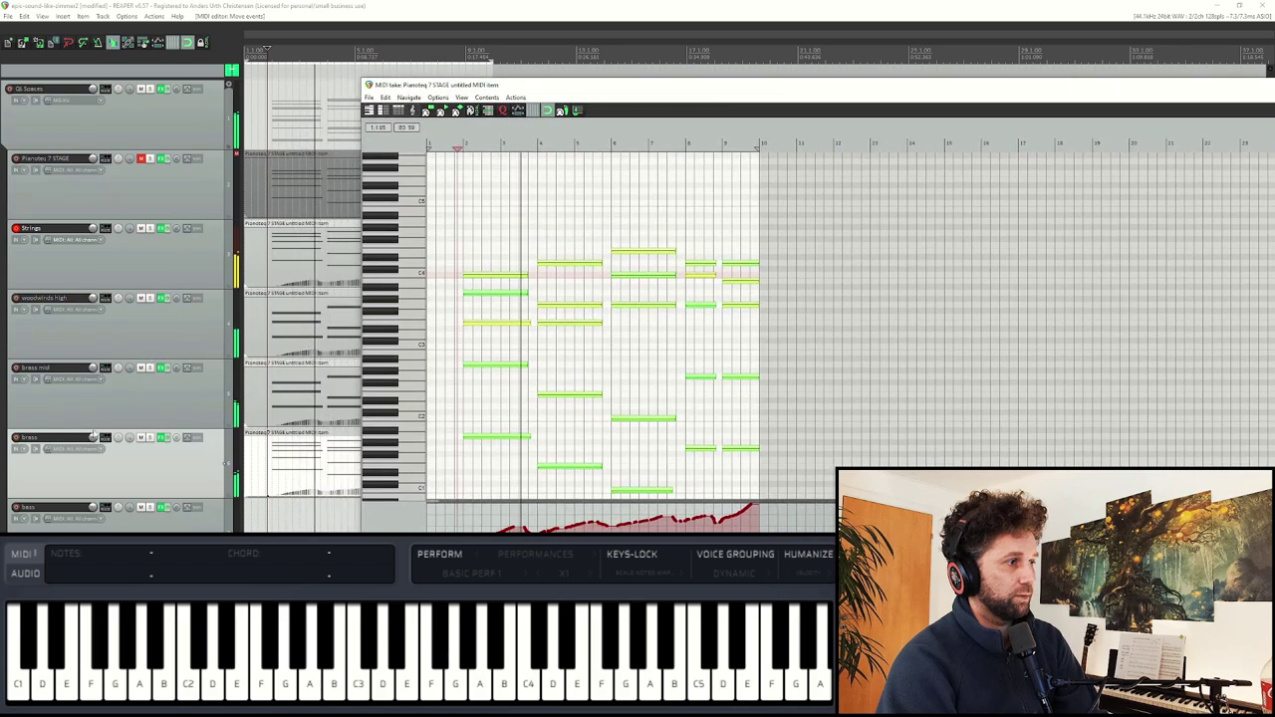
click(118, 437)
drag(117, 437, 118, 423)
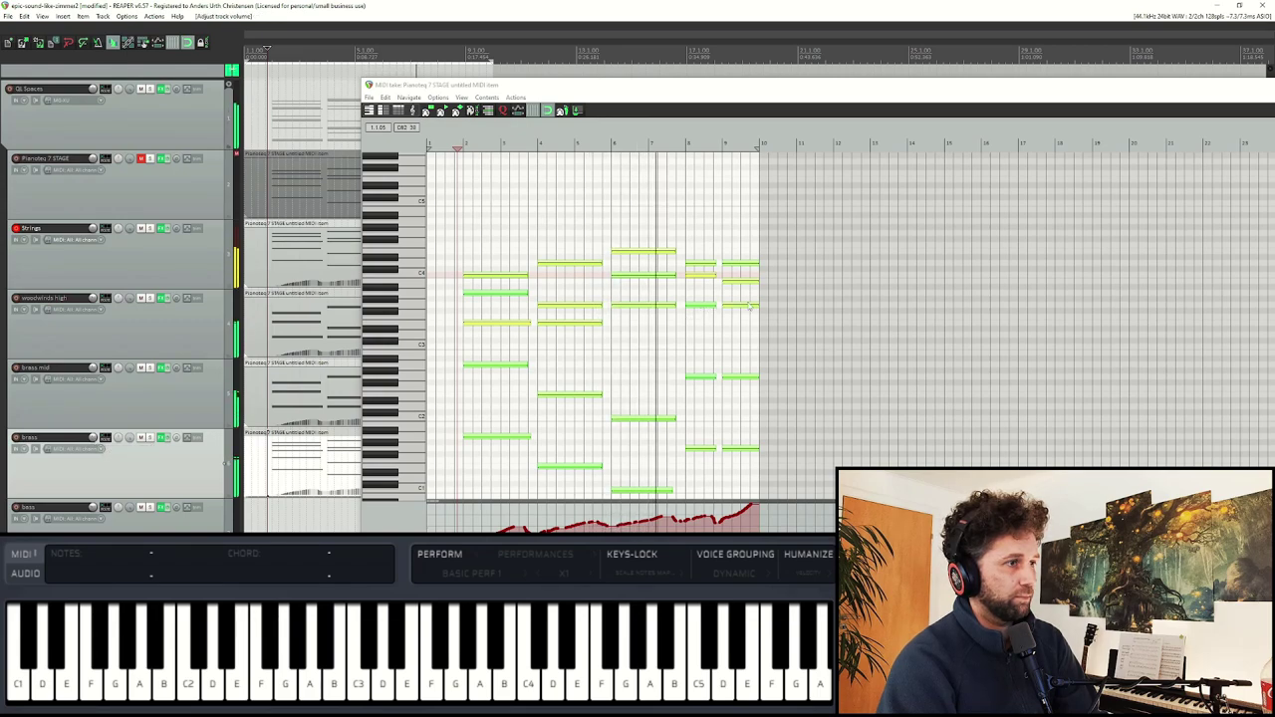
mouse_move(117, 438)
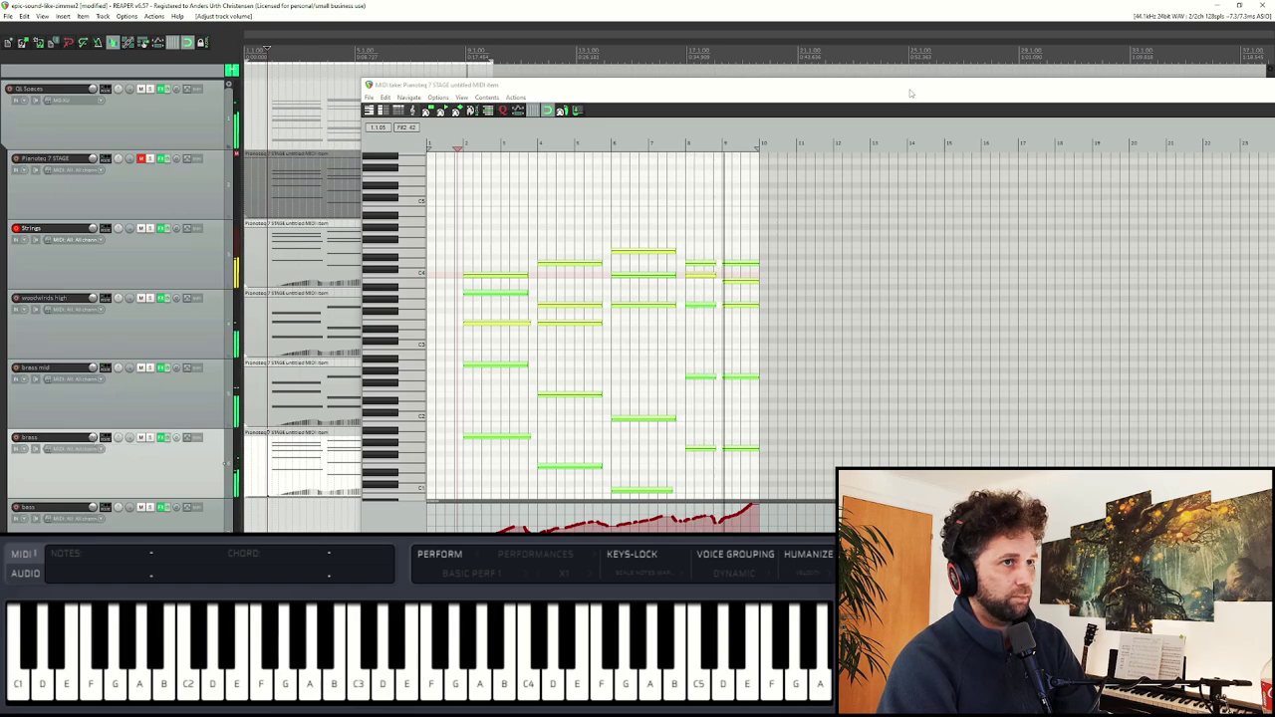
drag(983, 92, 766, 89)
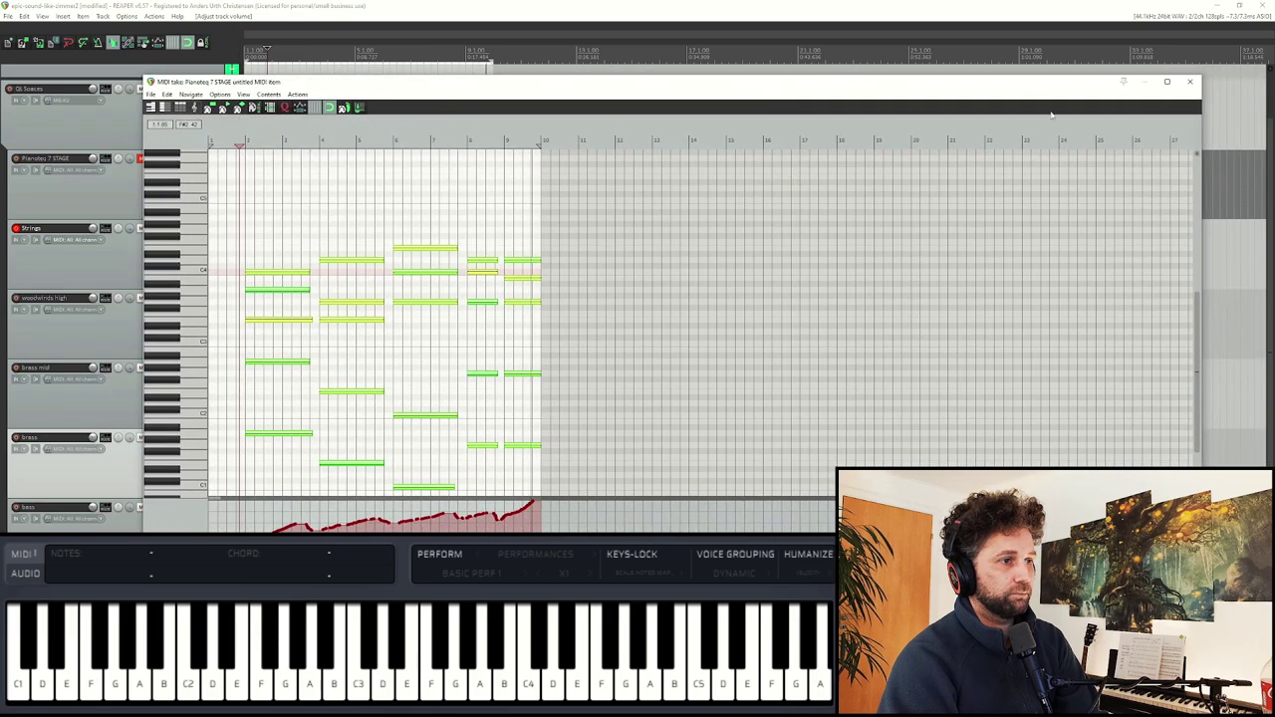
click(1192, 84)
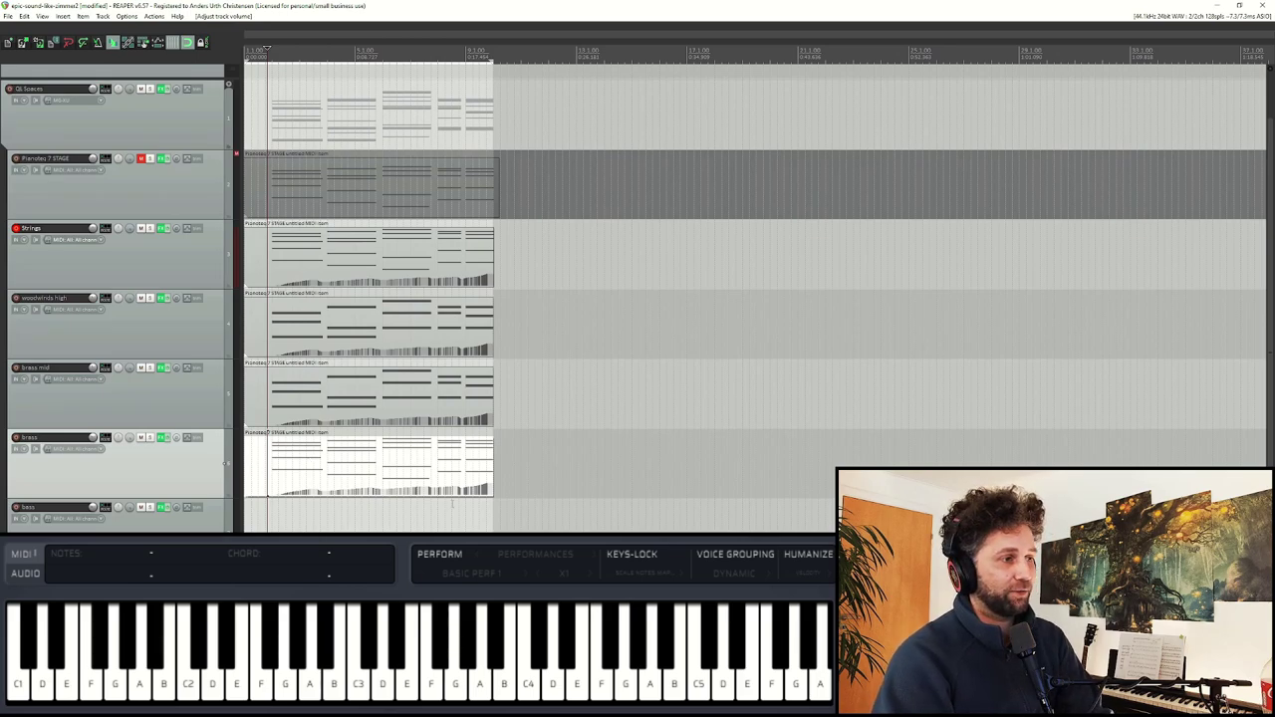
Step: Check the bass track's Kontakt instrument, then copy the brass item to the bass track and open it for editing
click(162, 509)
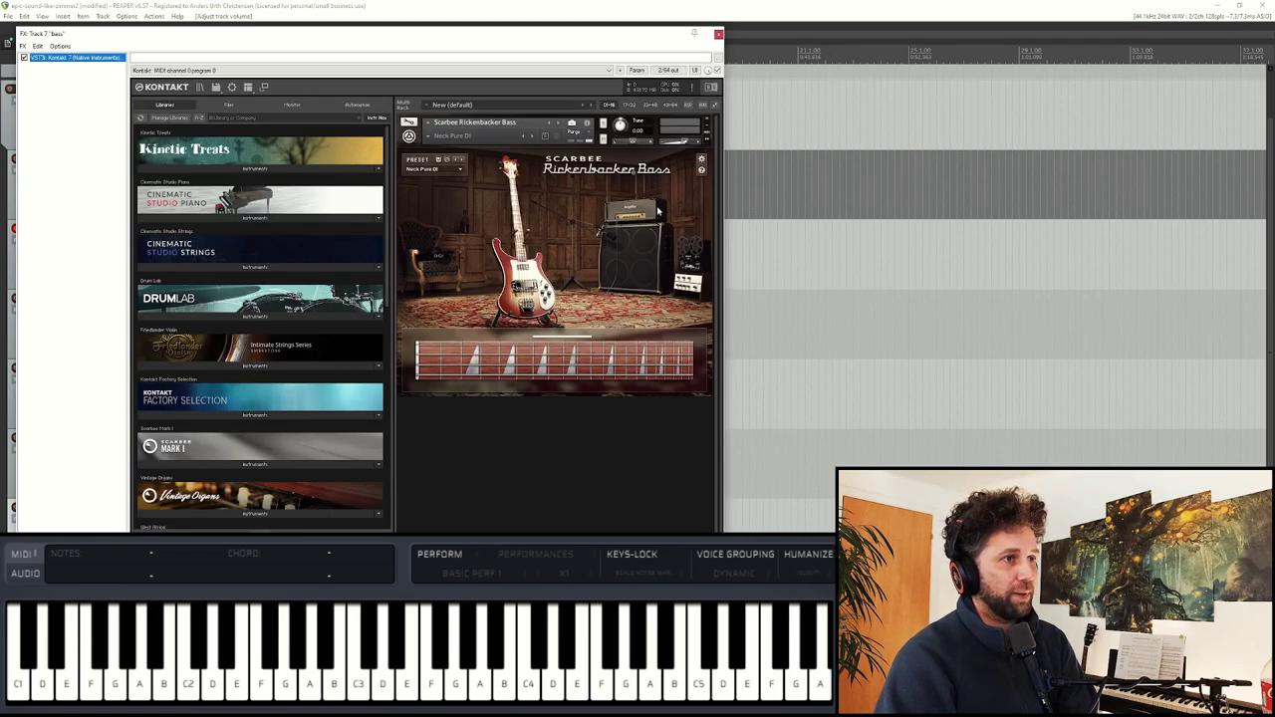
click(718, 34)
drag(359, 478, 359, 514)
double_click(339, 513)
Step: Delete the lowest octave notes and each chord's upper three notes from the bass item, keeping a single bass line
drag(598, 398, 463, 366)
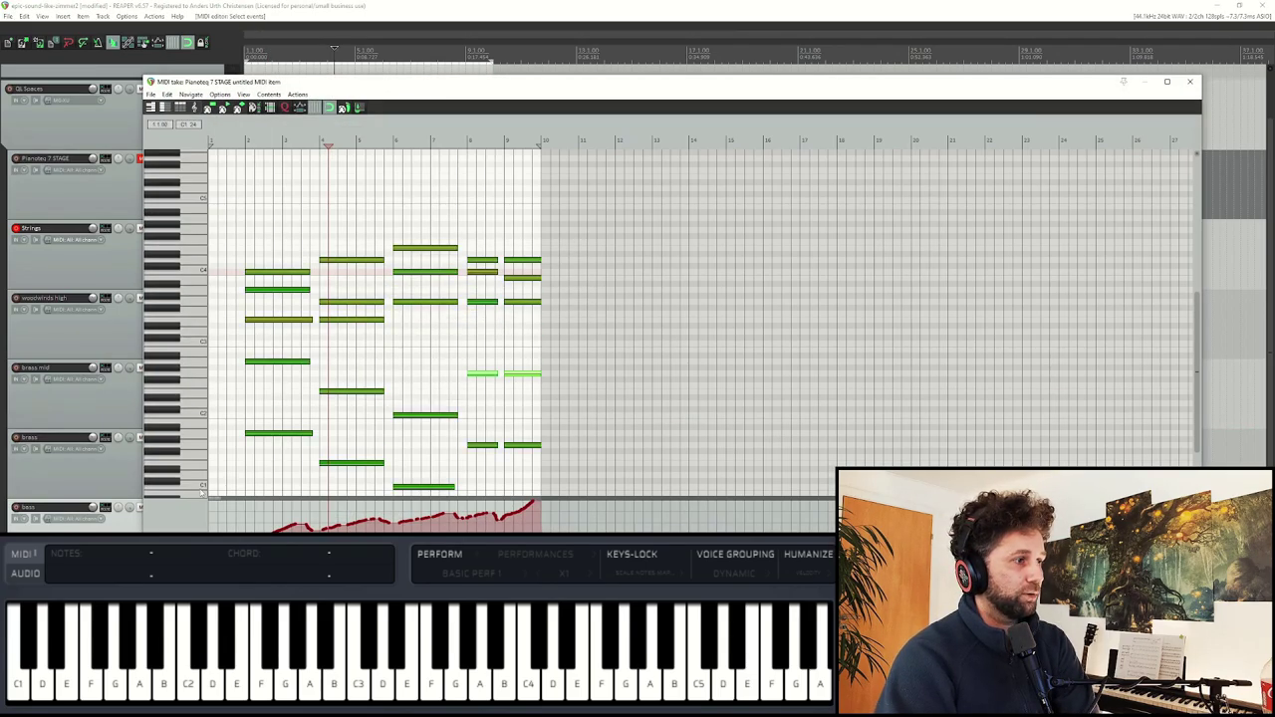
scroll(1201, 352, down, 3)
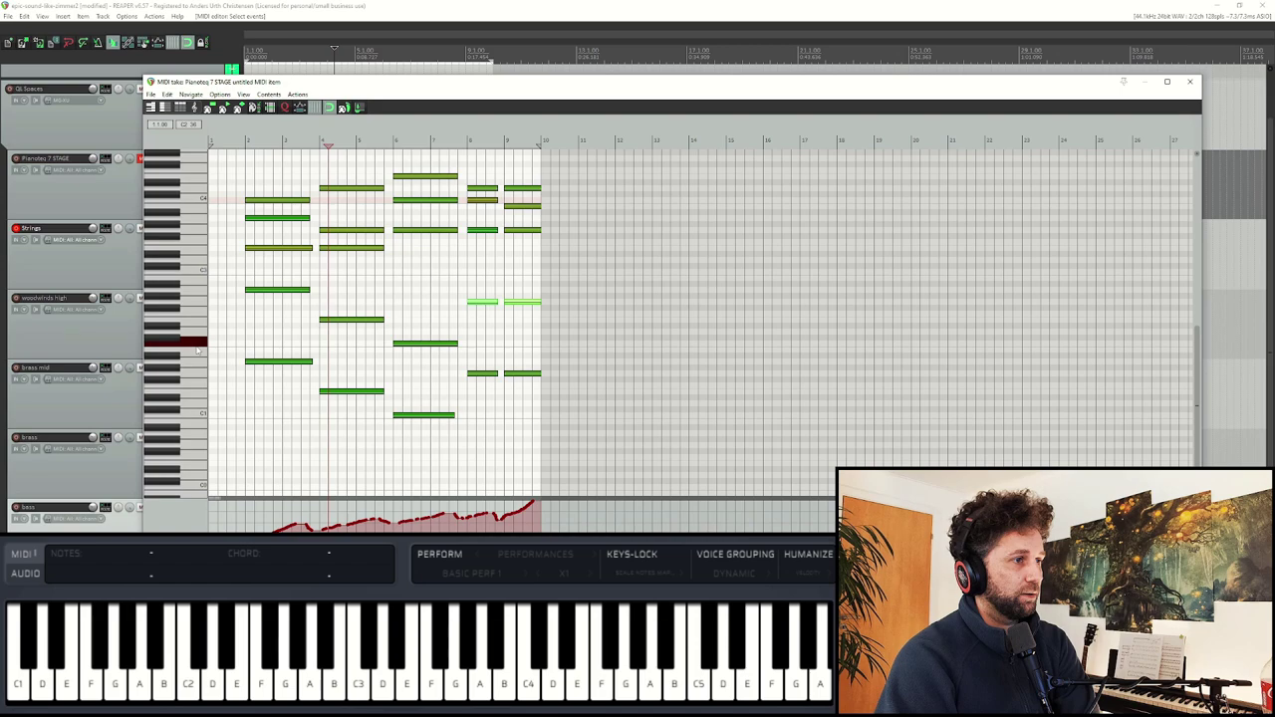
drag(478, 435, 239, 364)
key(Delete)
click(520, 375)
drag(578, 249, 398, 277)
key(Delete)
key(Delete)
Step: Play the bass line from near the start, close the MIDI editor, and adjust the bass track volume
click(218, 175)
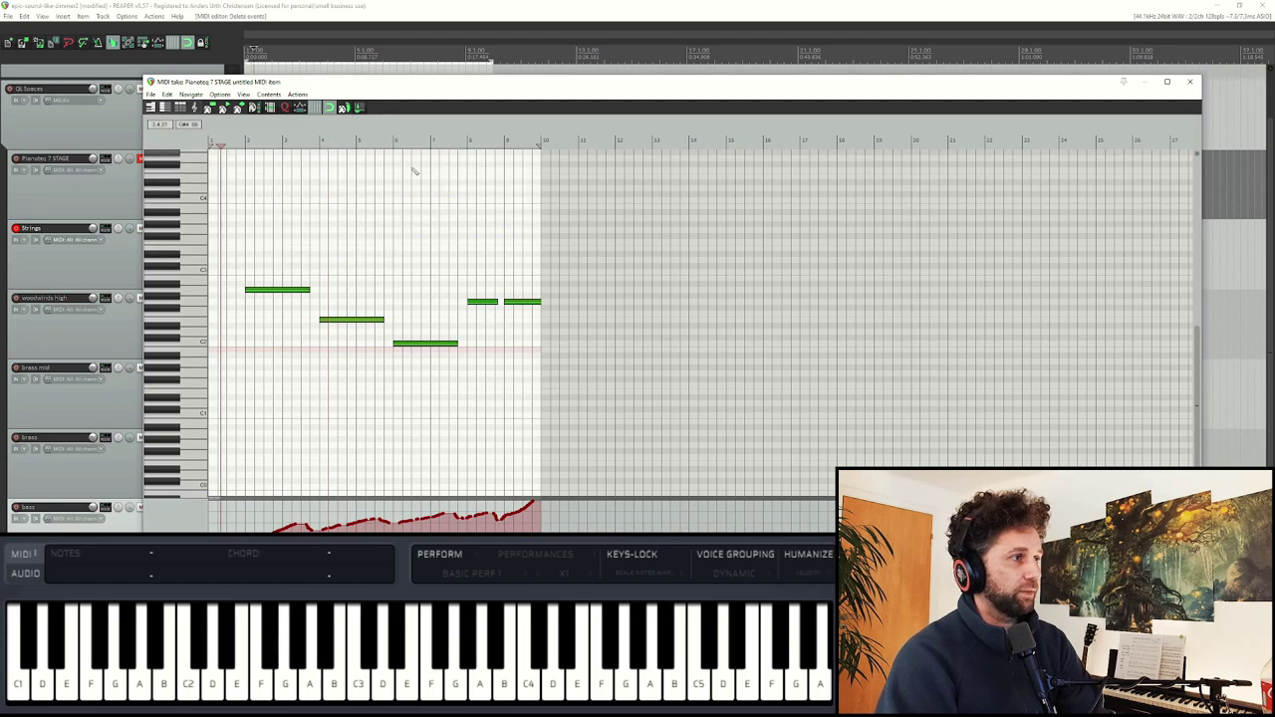
key(space)
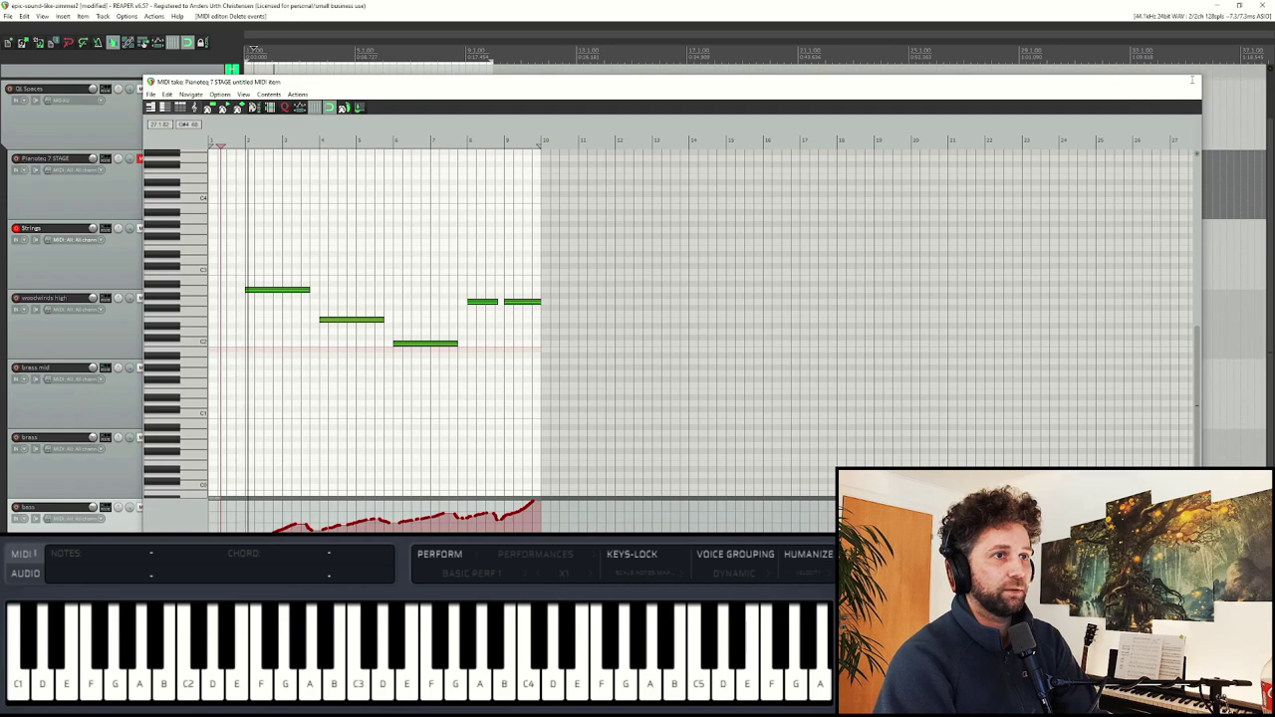
click(1189, 80)
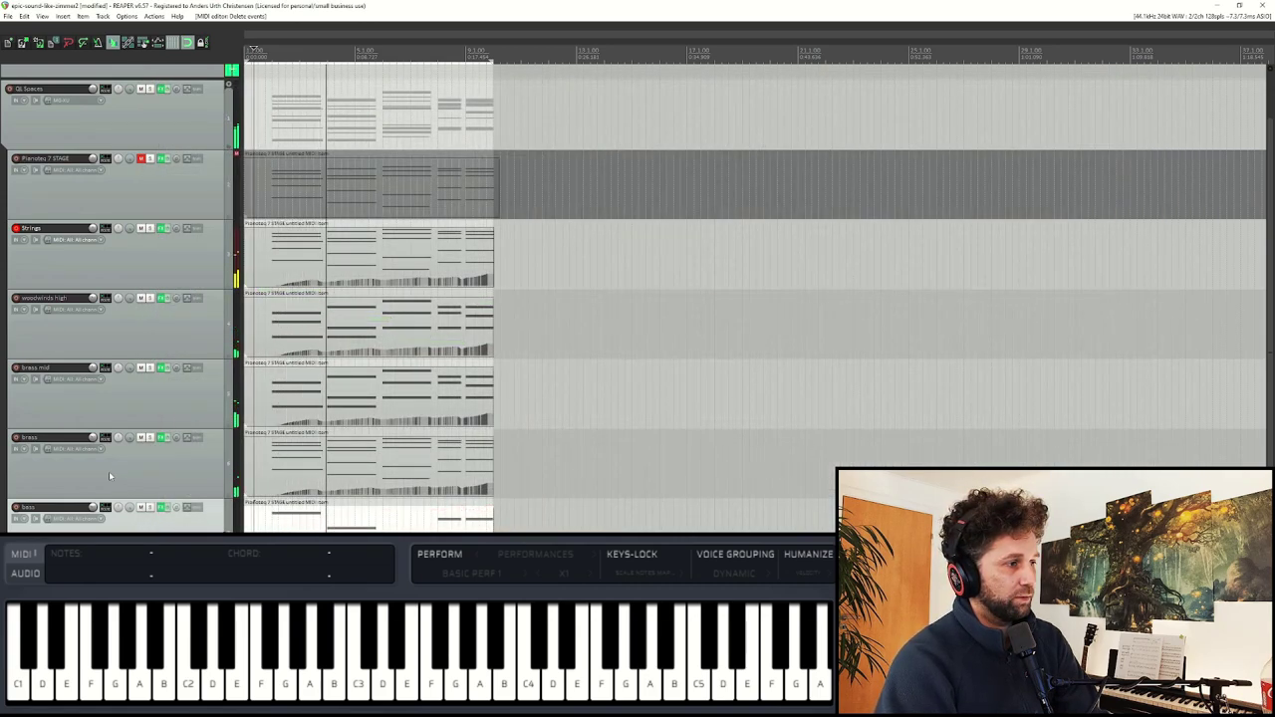
mouse_move(95, 509)
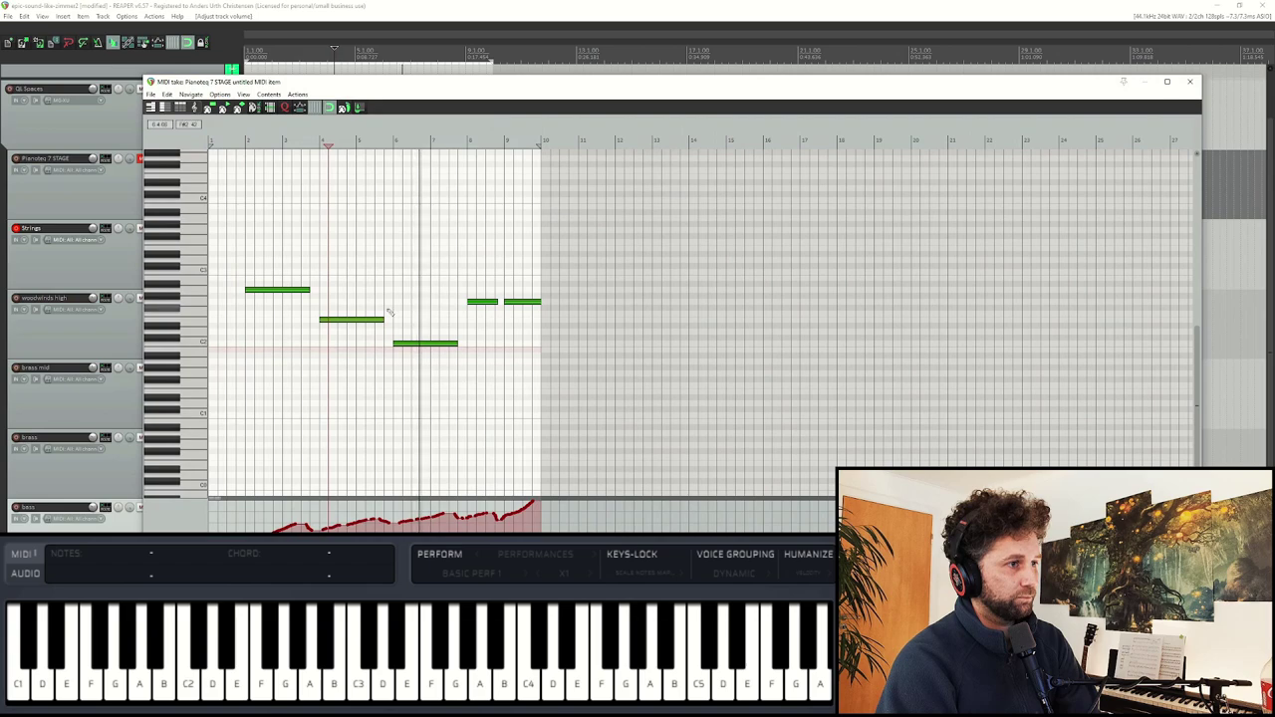
Step: Reopen the bass item, lengthen its notes slightly and adjust note velocity, and close the MIDI editor
drag(288, 249, 459, 343)
click(275, 289)
drag(275, 289, 275, 285)
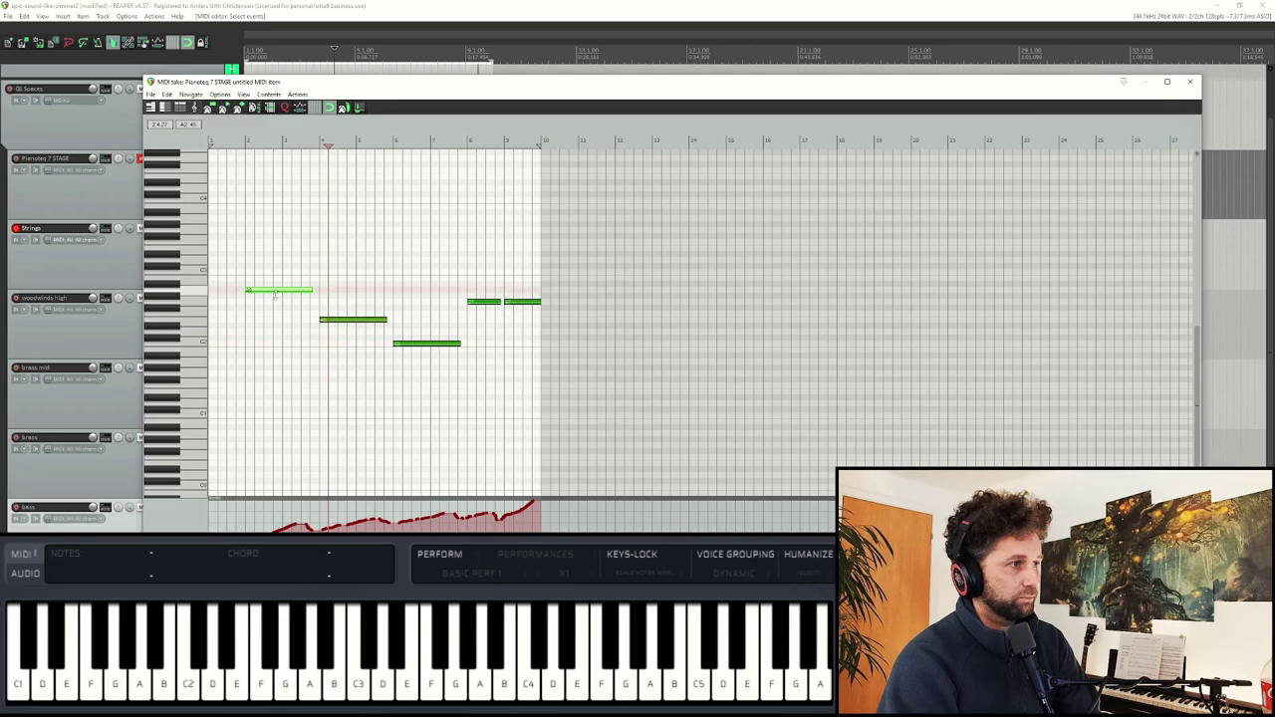
click(1189, 81)
Step: Arm the Choir SAM track, view the Choir SAM and Choir Kontakt instruments, and start playback from near the beginning
click(257, 50)
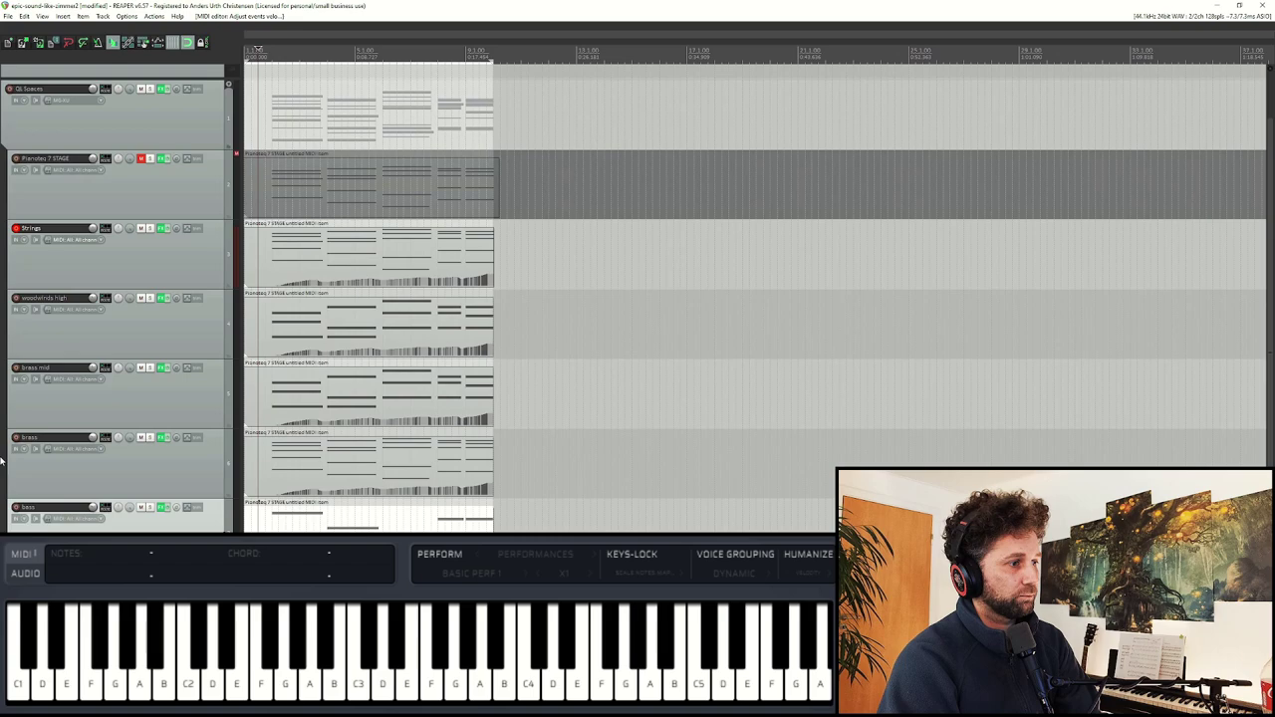
scroll(3, 460, down, 1)
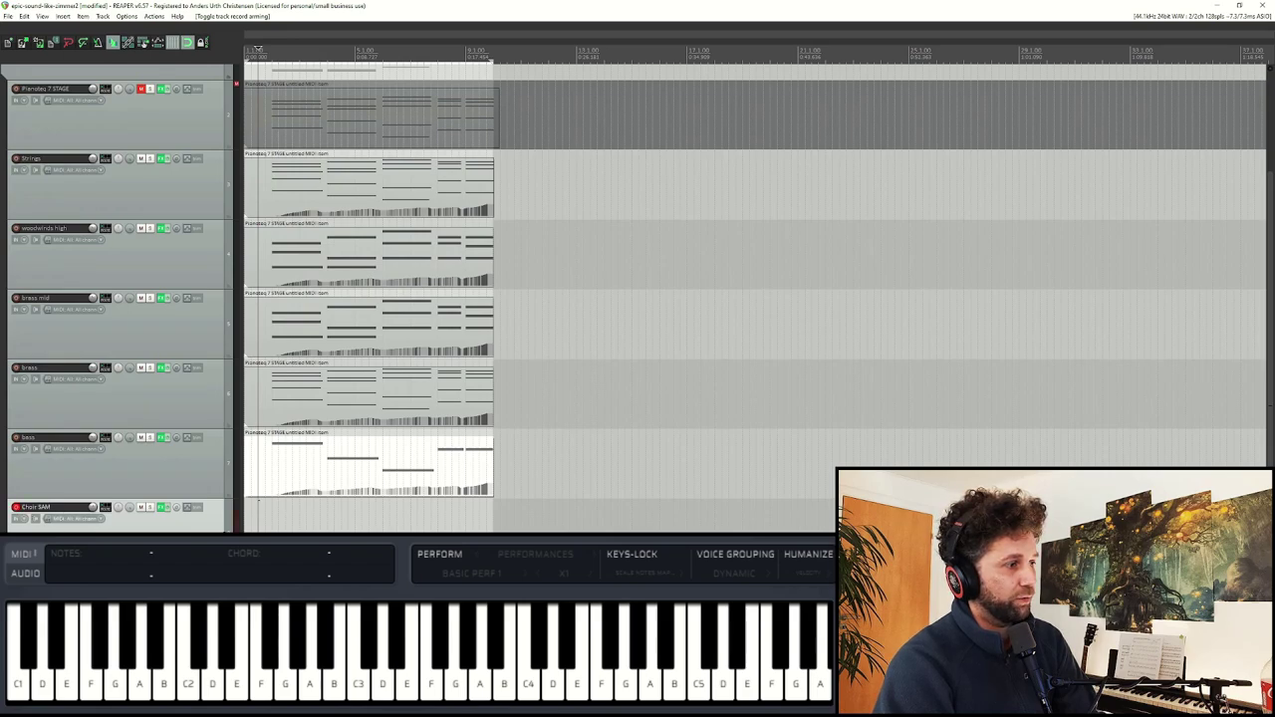
click(162, 508)
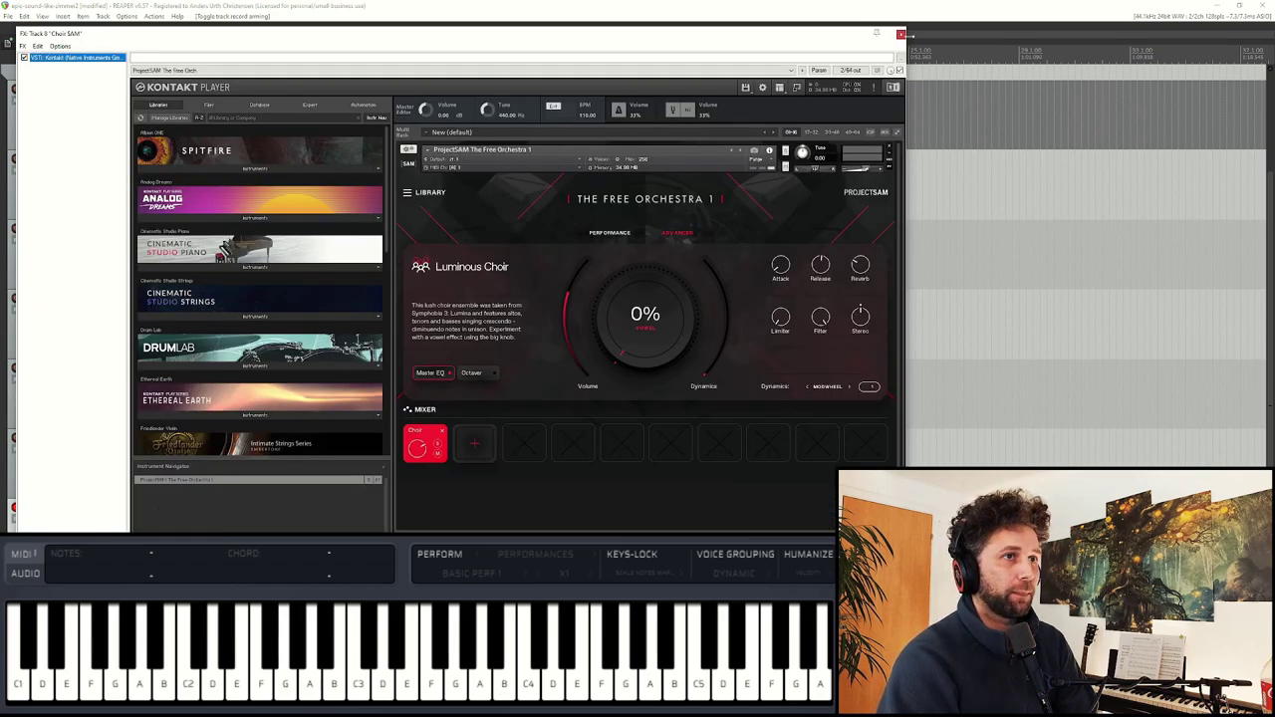
click(900, 35)
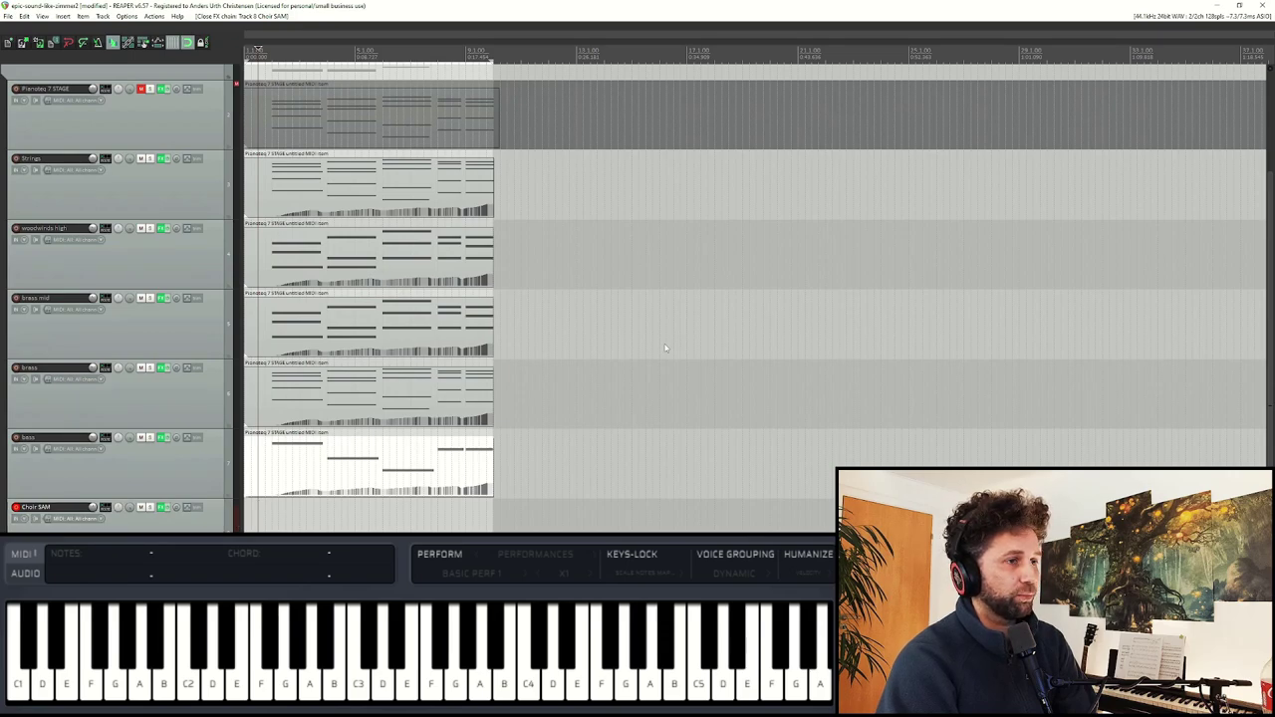
key(f)
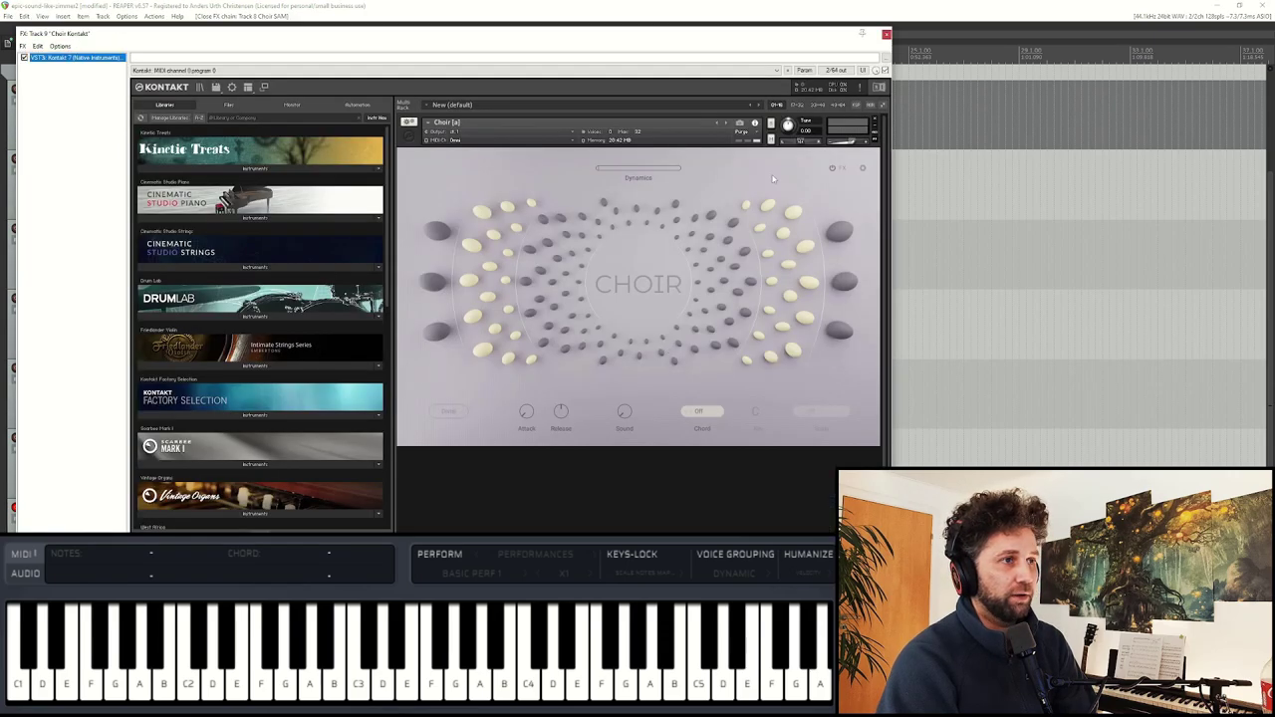
click(887, 35)
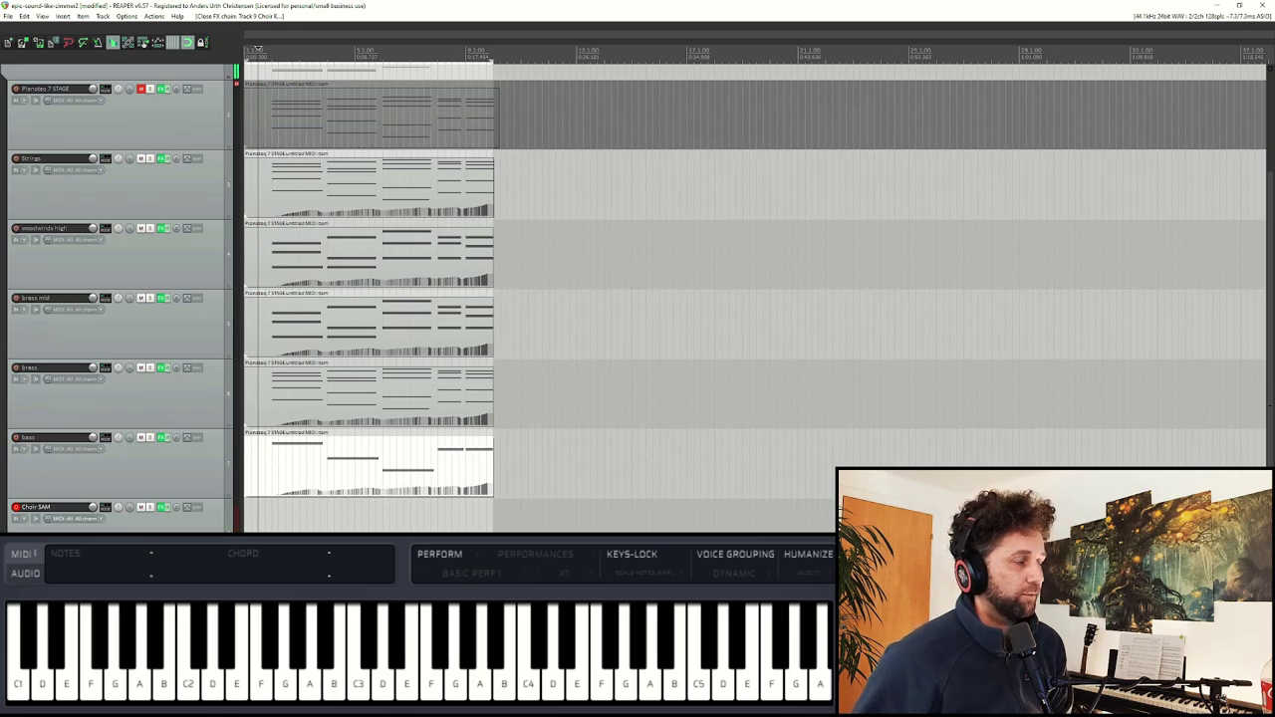
key(space)
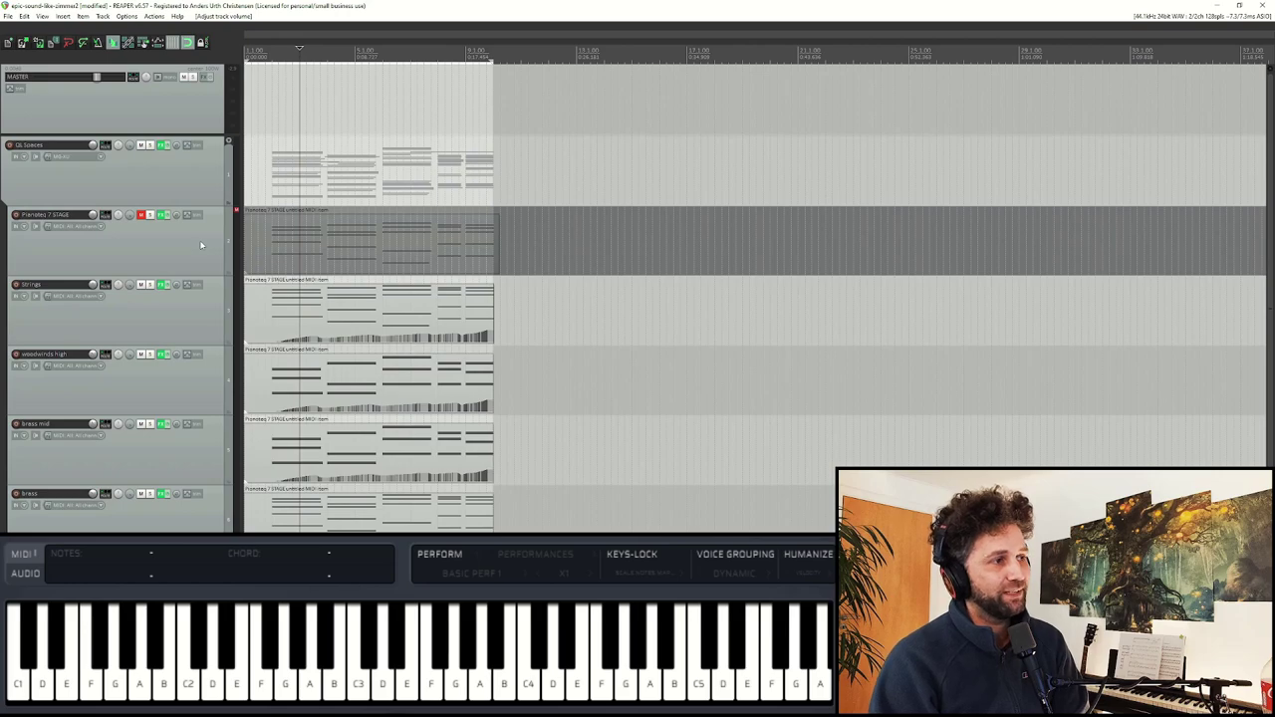
Step: Arm and unmute the Pianoteq 7 STAGE track and delete all chord notes from its item
click(343, 237)
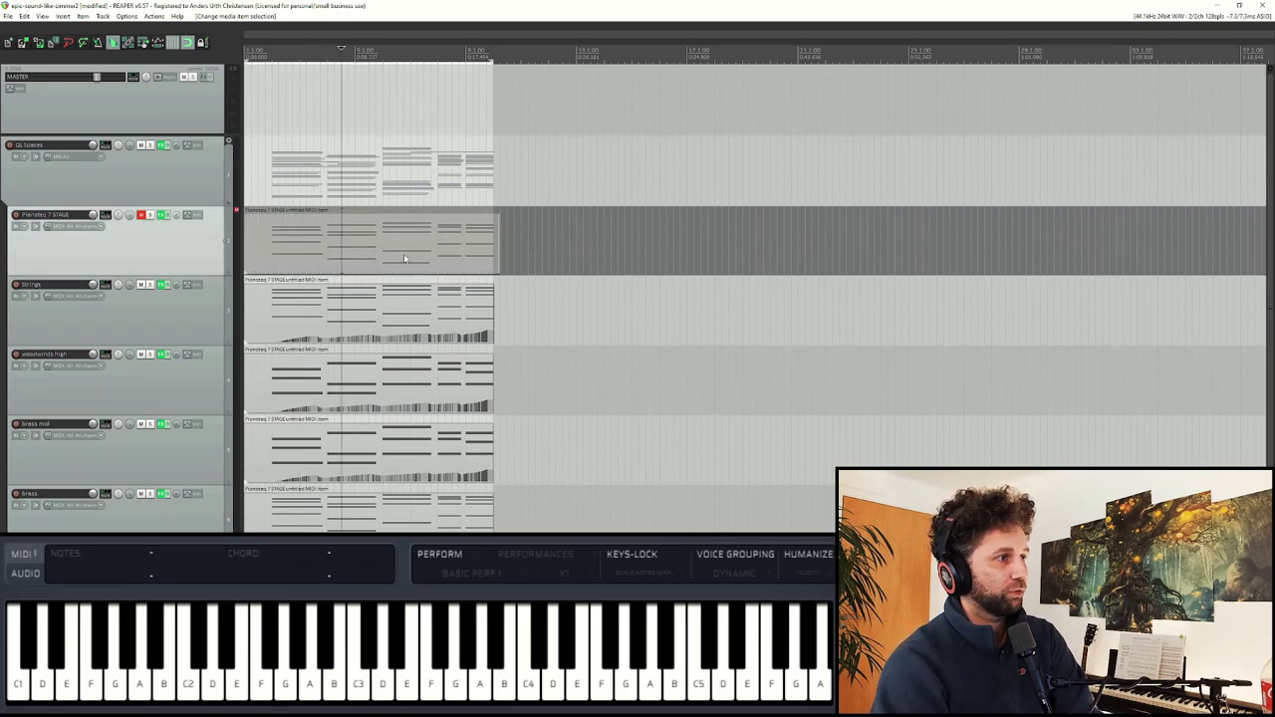
click(15, 215)
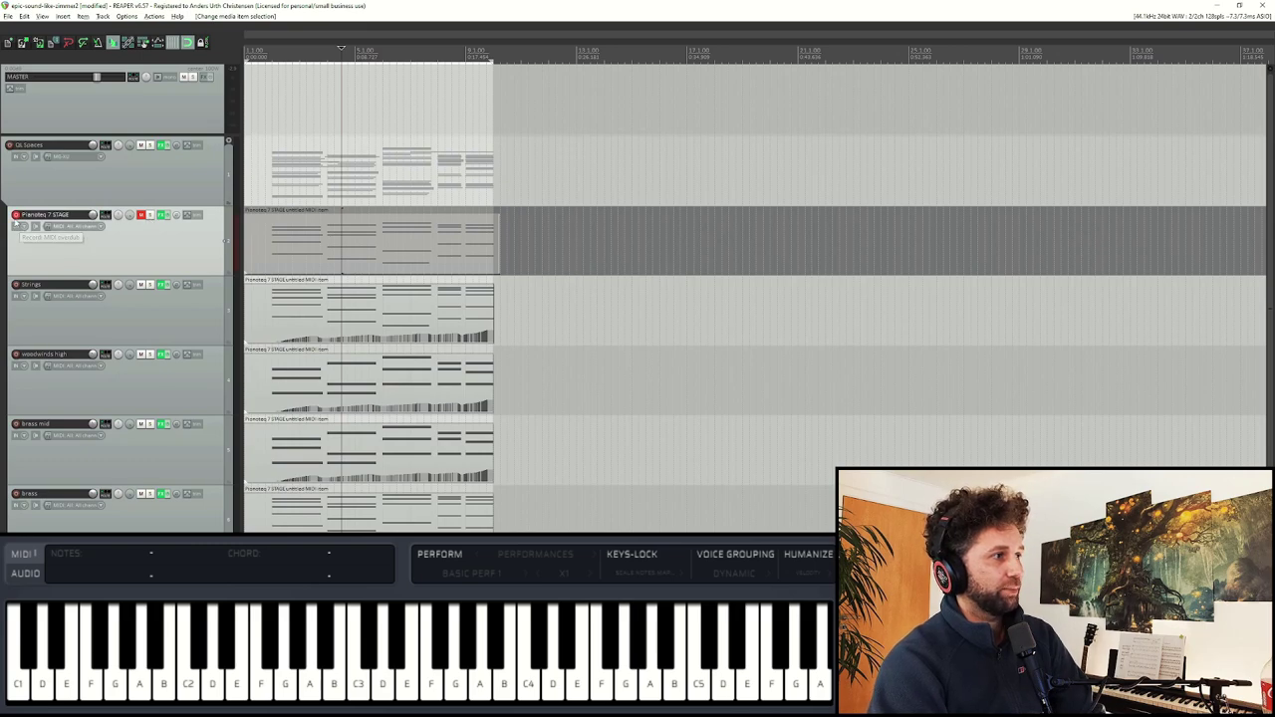
double_click(338, 251)
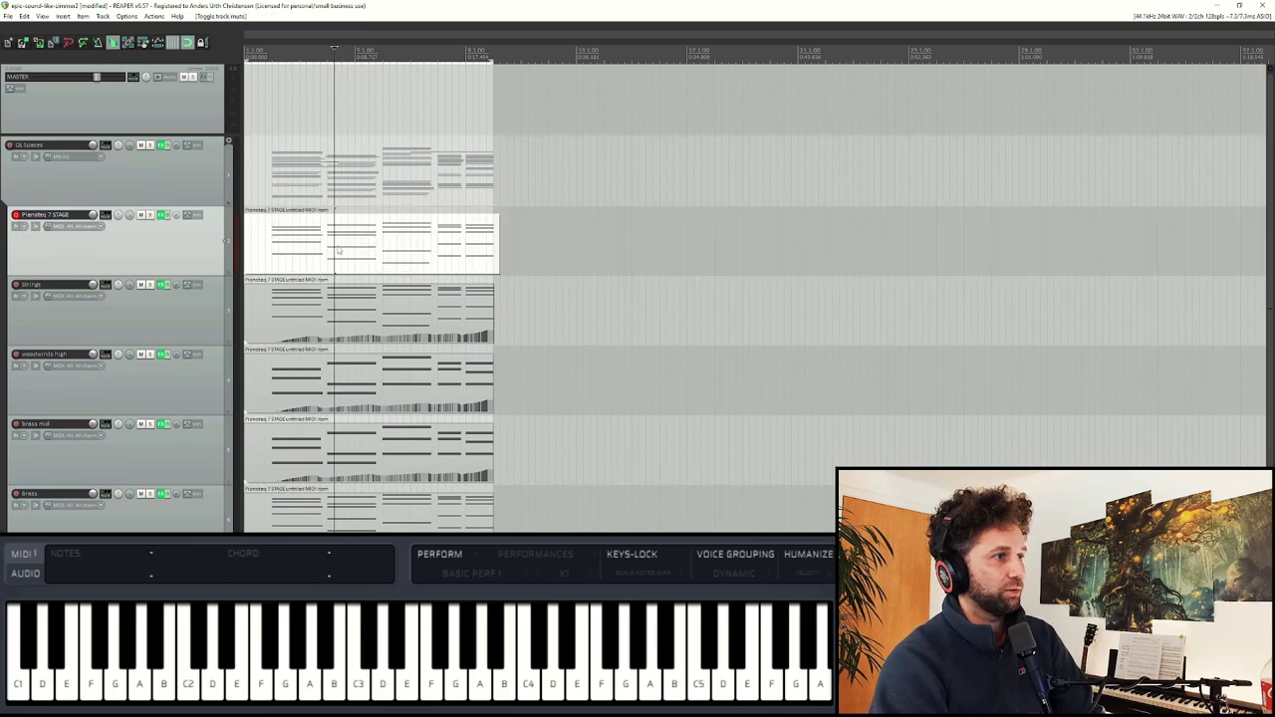
drag(281, 212, 560, 462)
key(Delete)
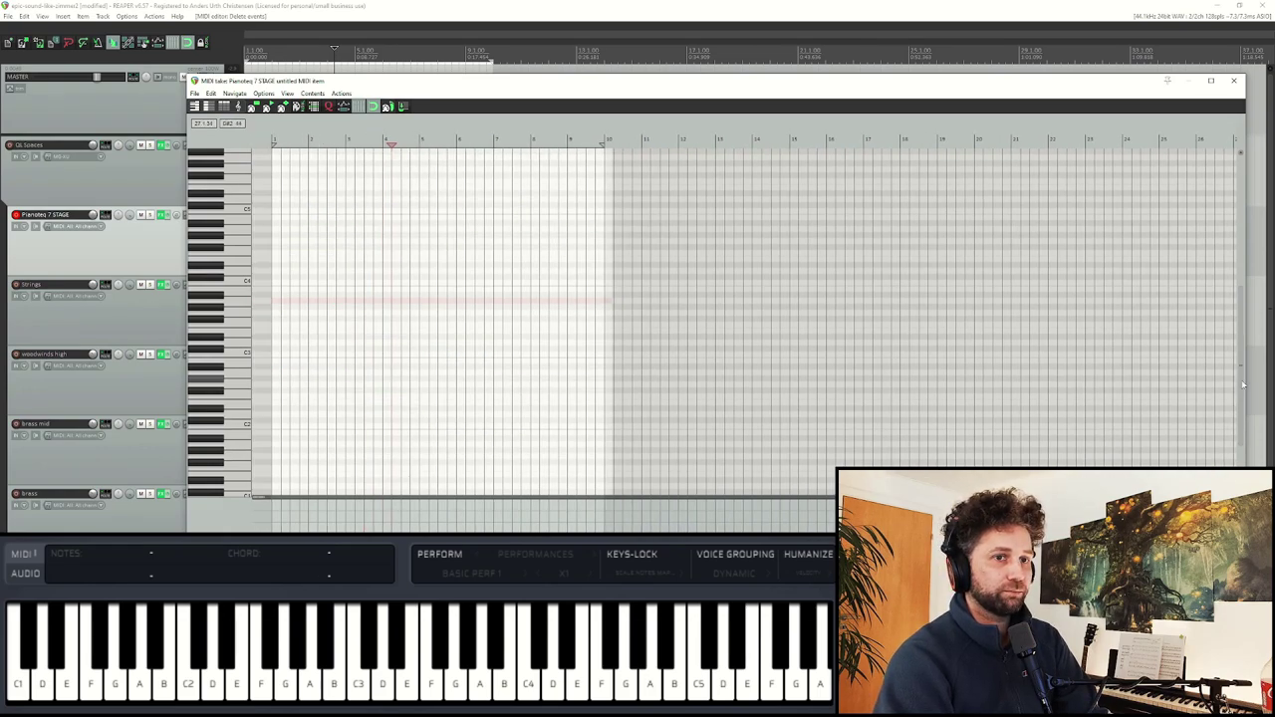
Step: Enter a repeating pattern of short notes following the chords in the emptied piano item and play it from near the start
scroll(1240, 356, up, 2)
scroll(1241, 355, up, 2)
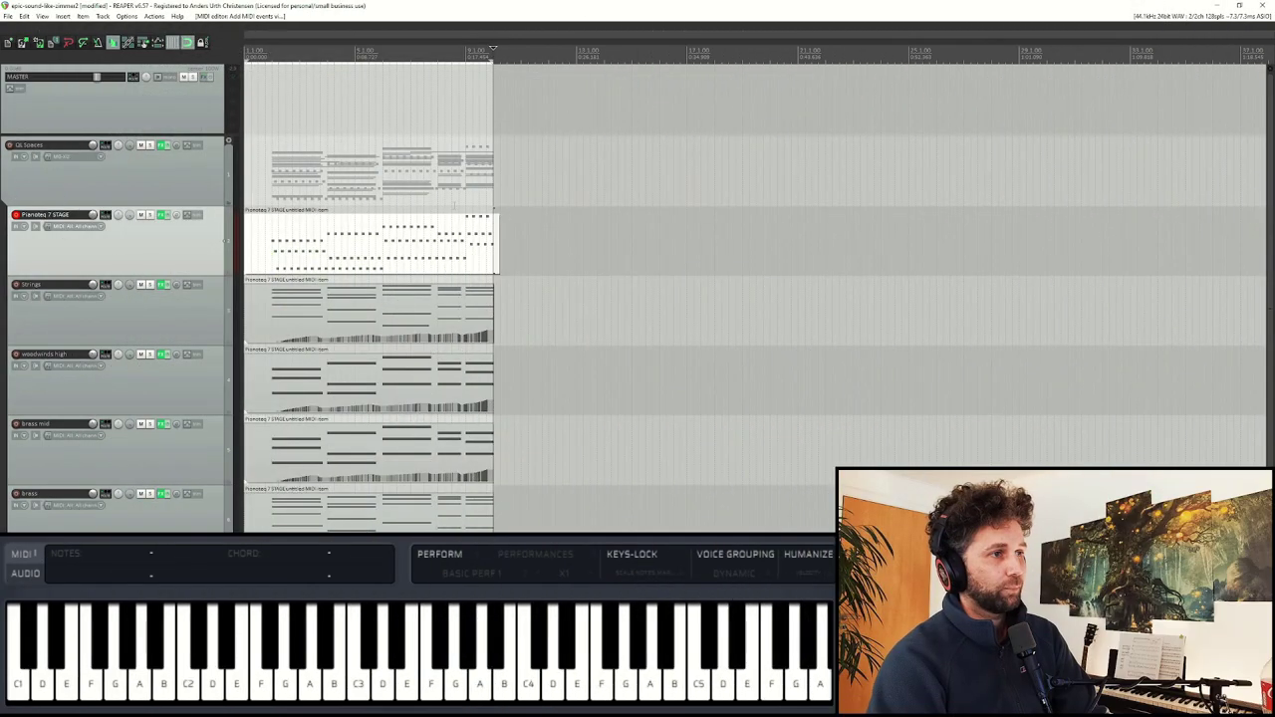
click(264, 50)
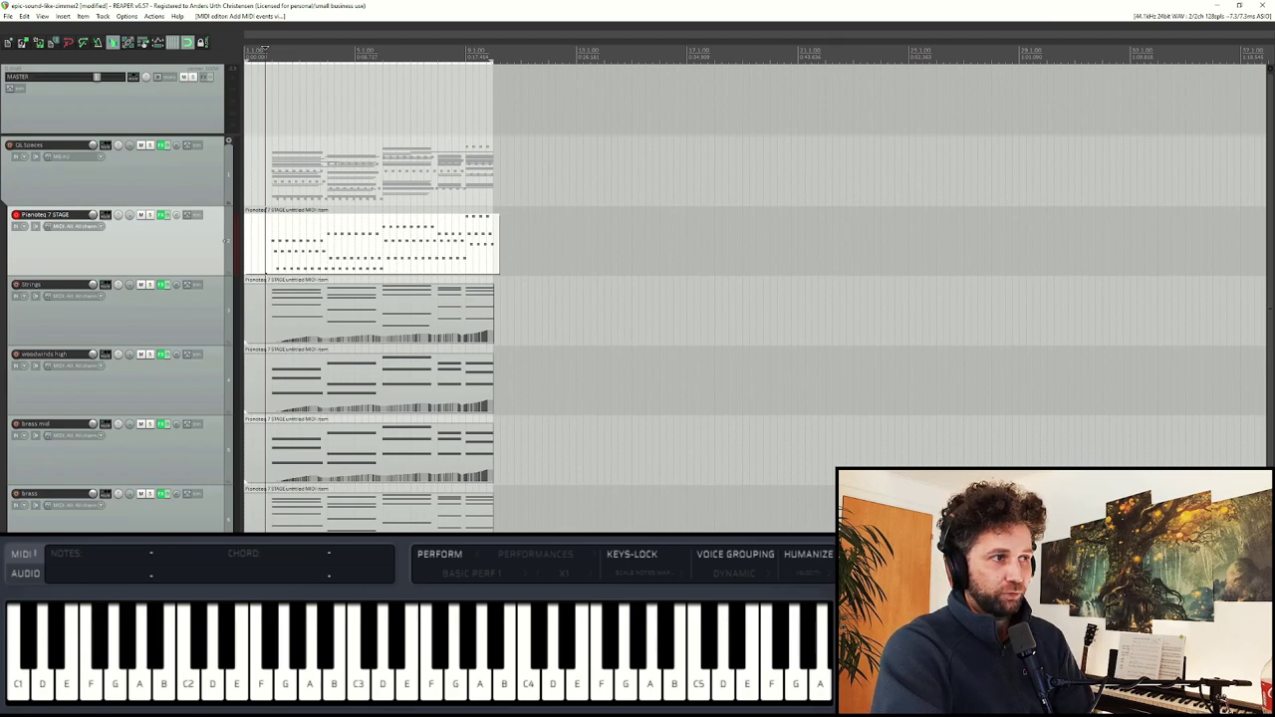
key(space)
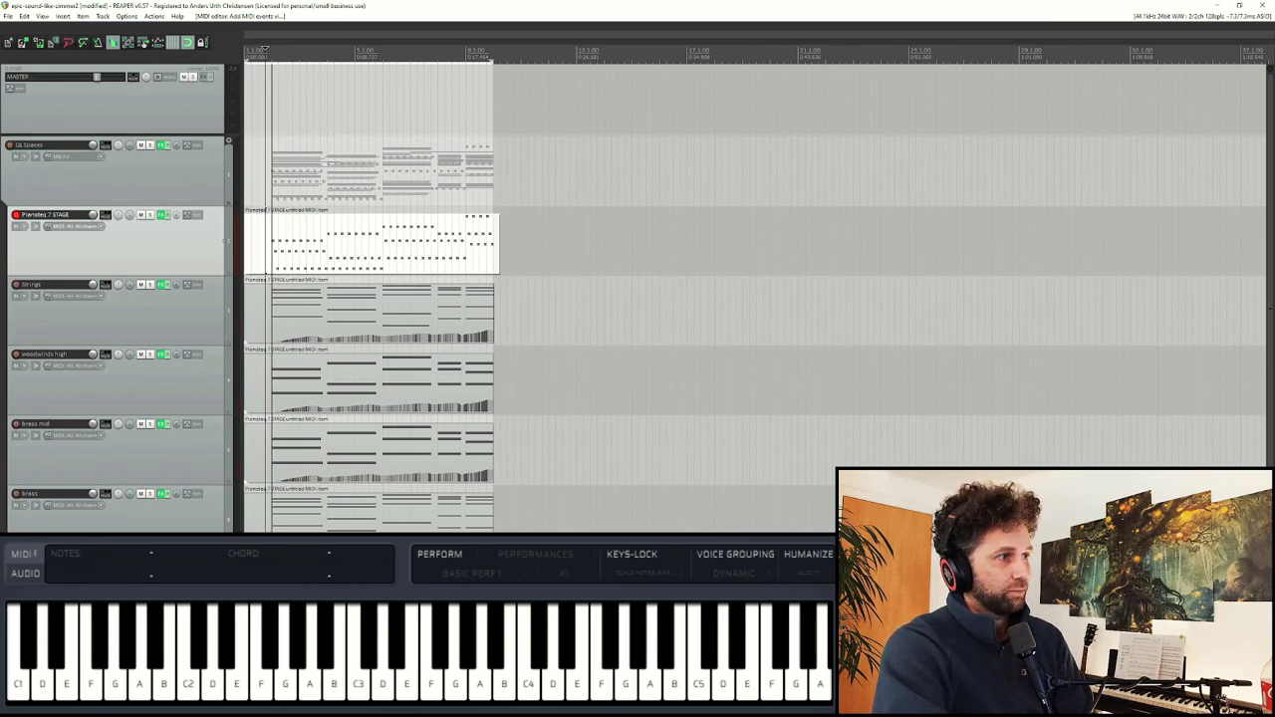
Step: Raise the Pianoteq 7 STAGE track volume to about -0.3 dB during playback and extend the time selection to about bar 17
mouse_move(93, 216)
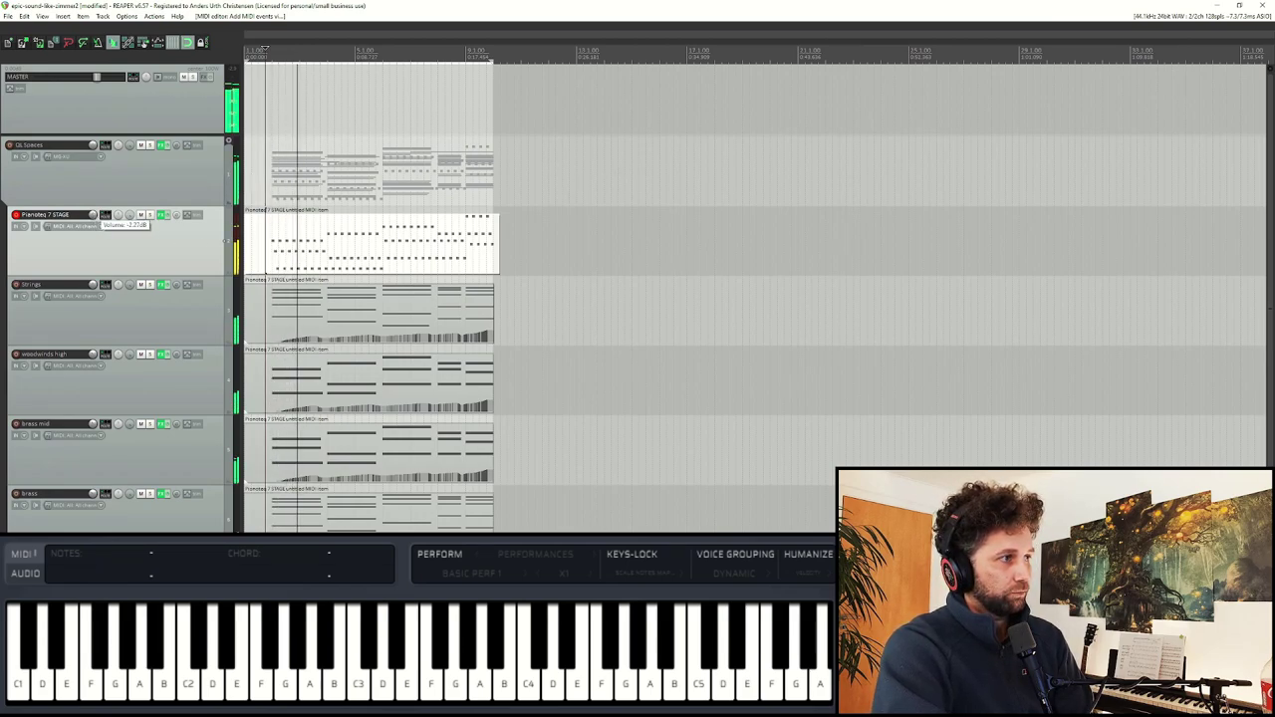
drag(92, 216, 89, 226)
mouse_move(93, 217)
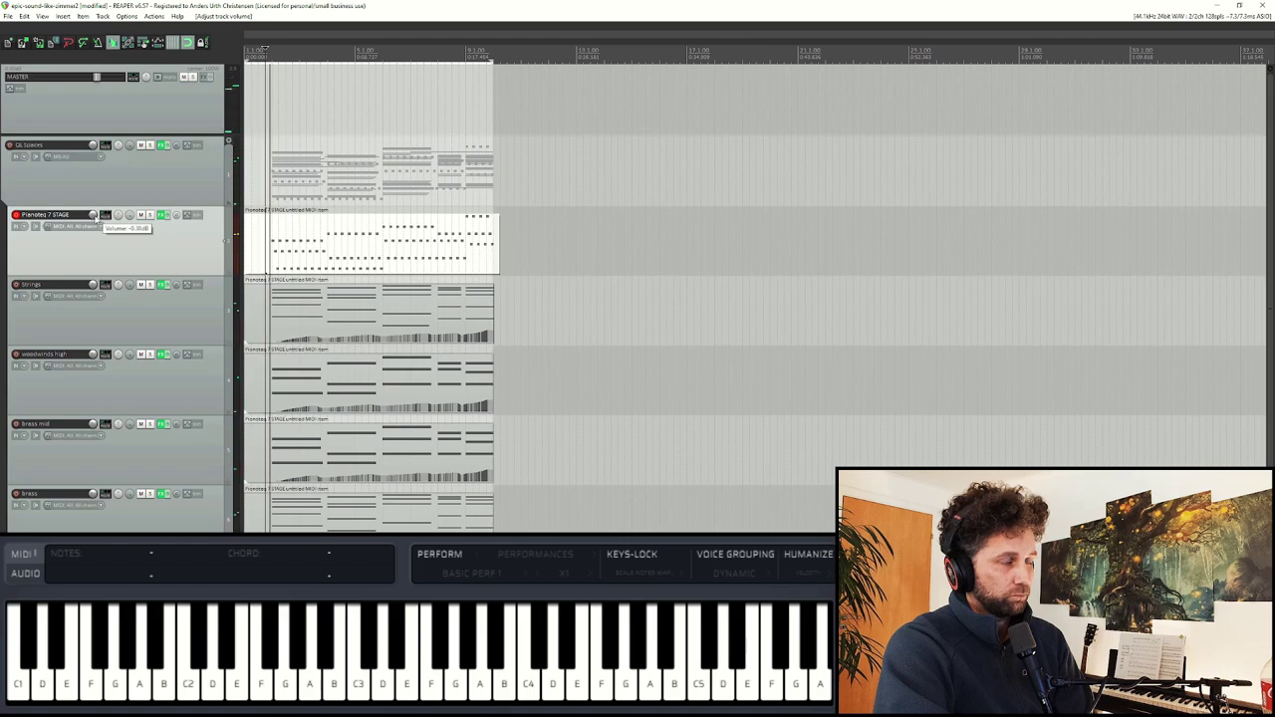
key(space)
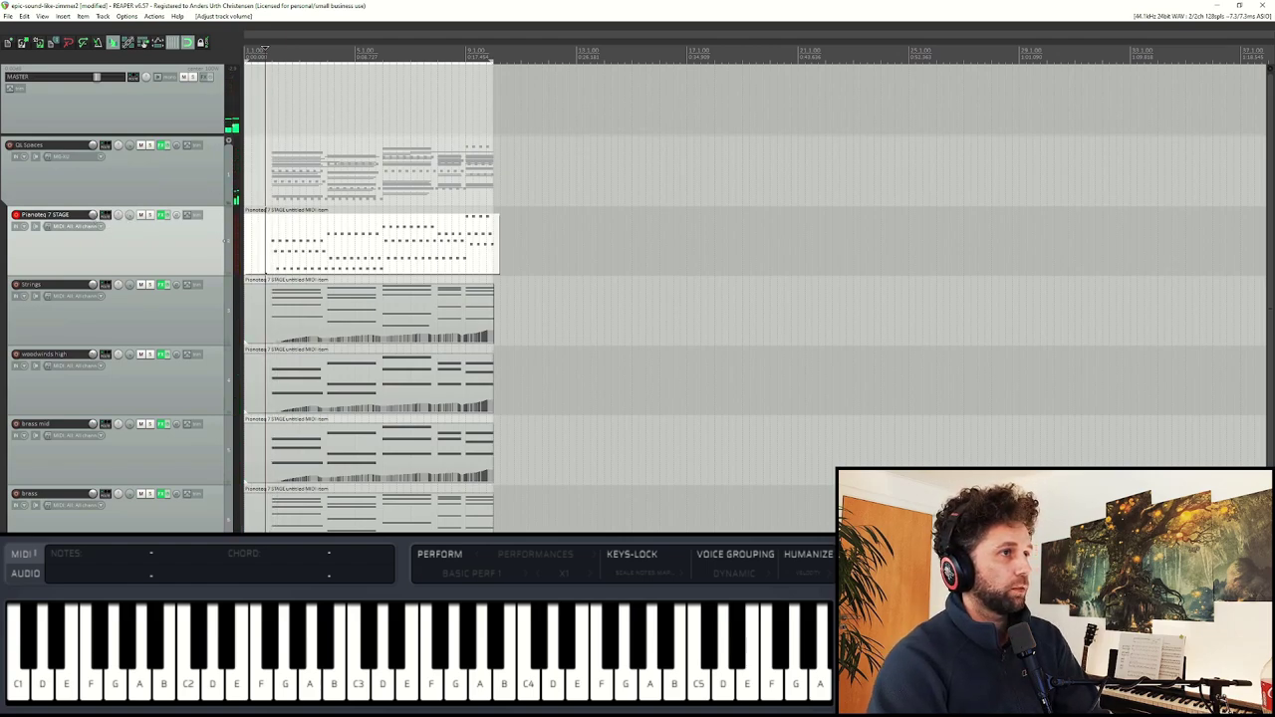
drag(490, 61, 714, 71)
Step: Load the Digital Hollywood Hall ST 3.8s preset from the Epic Film Final Verb category into the QL Spaces reverb
click(149, 173)
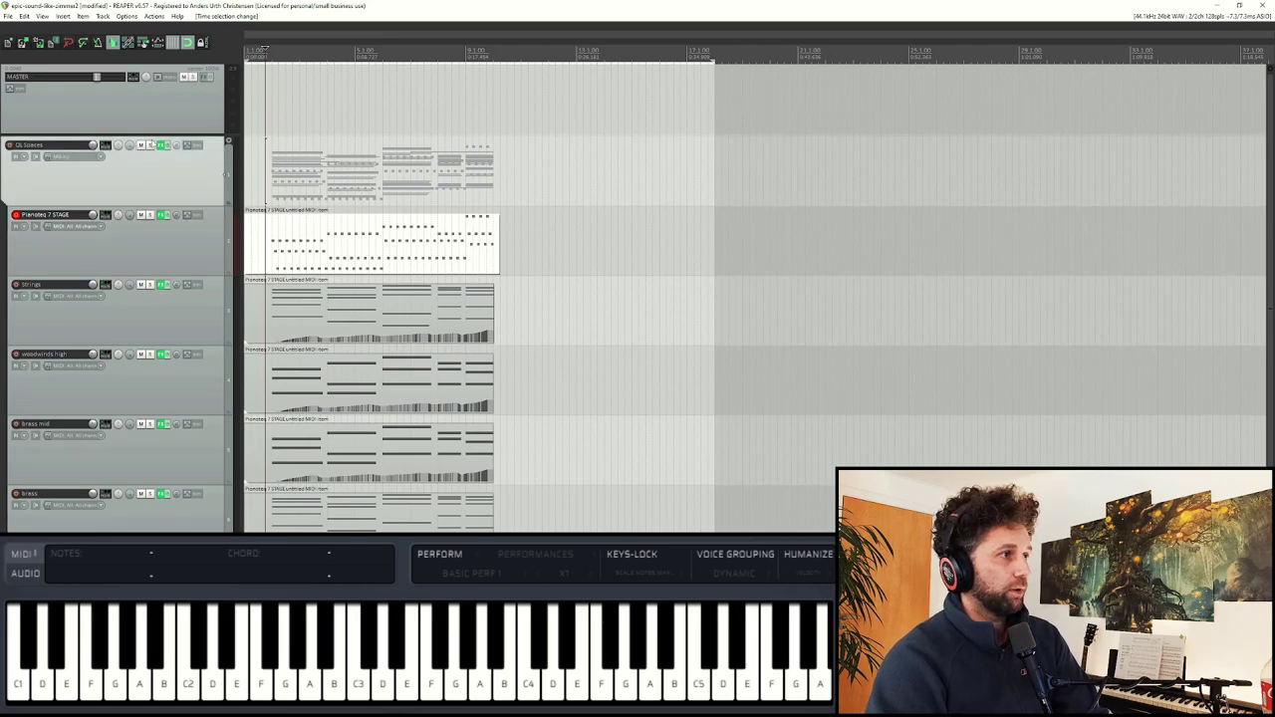
click(161, 146)
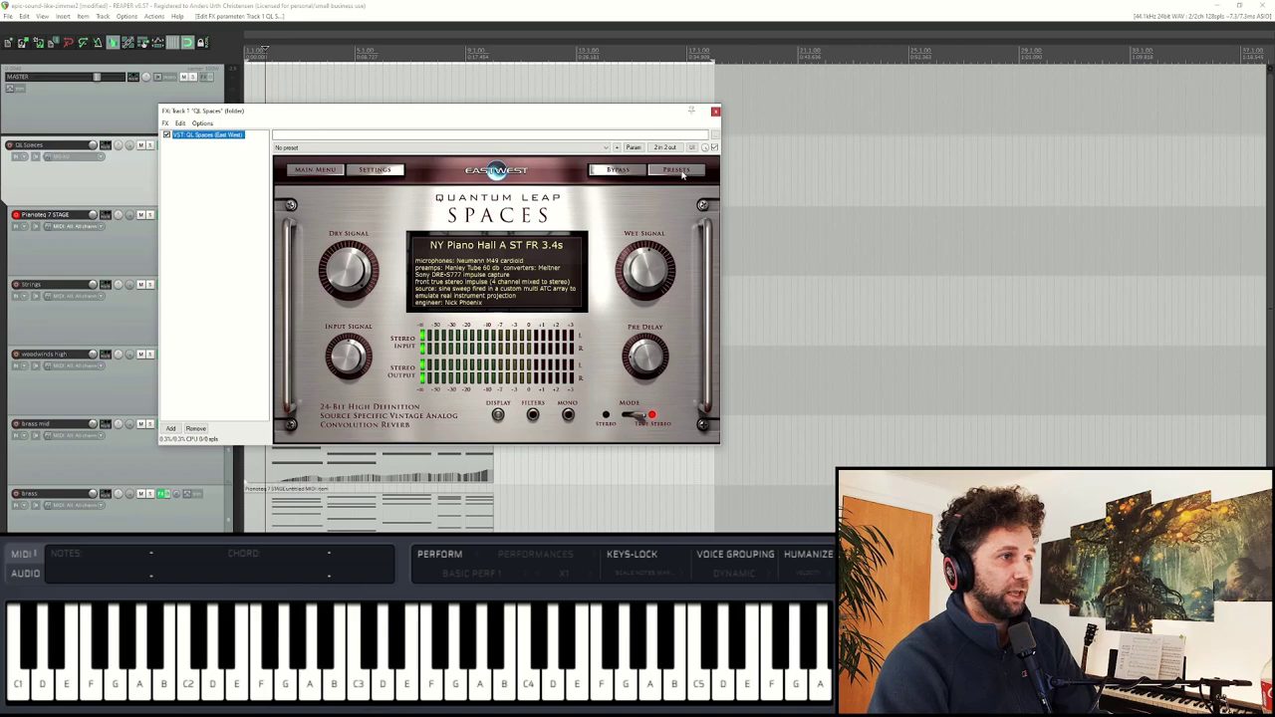
click(681, 170)
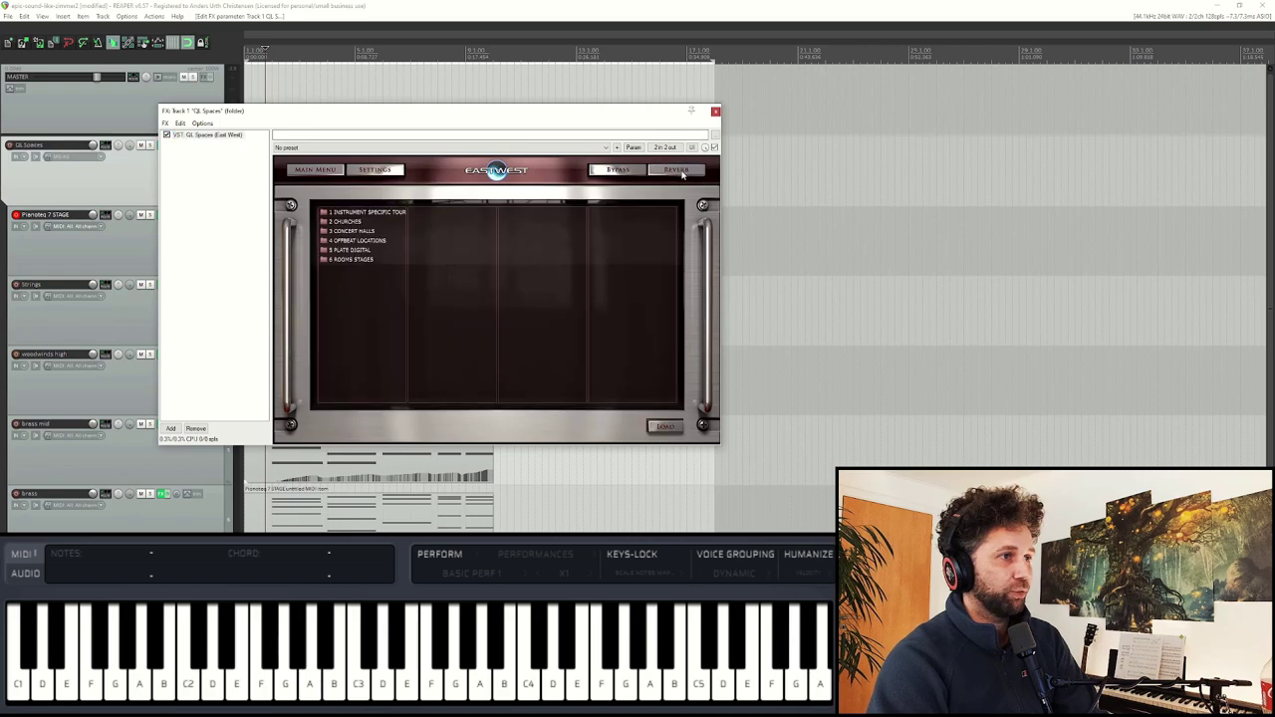
click(377, 216)
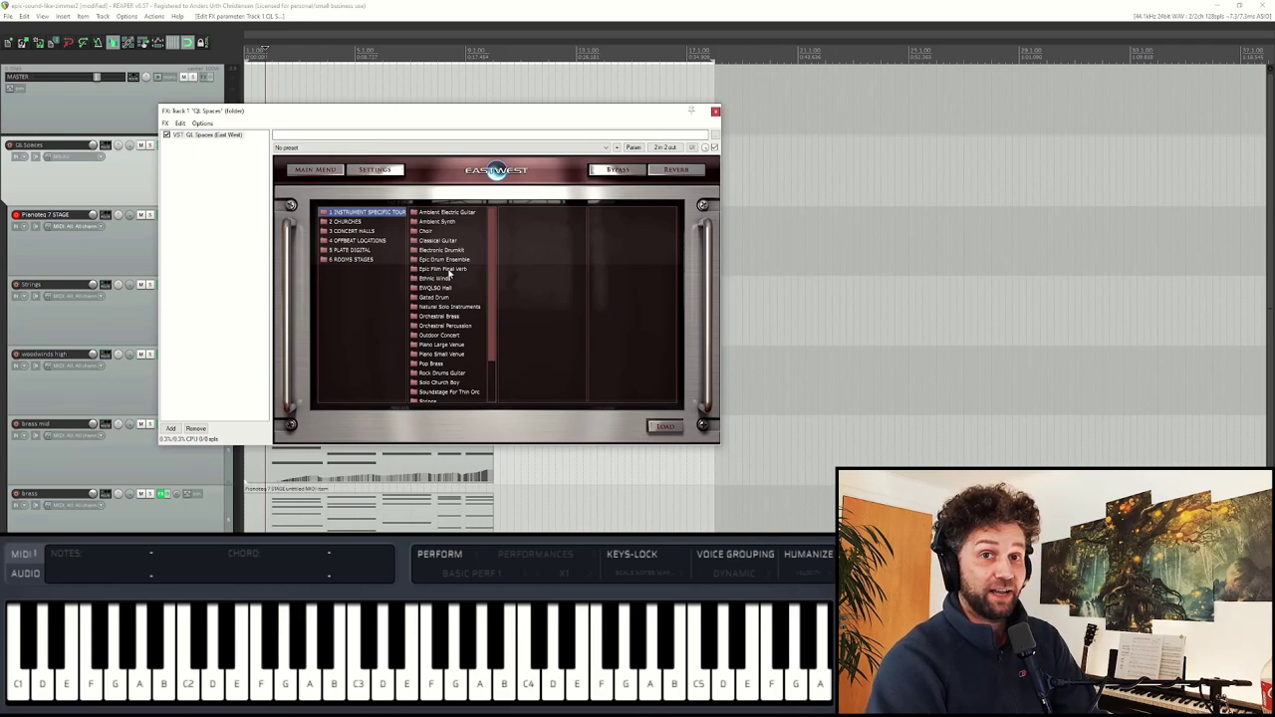
click(448, 271)
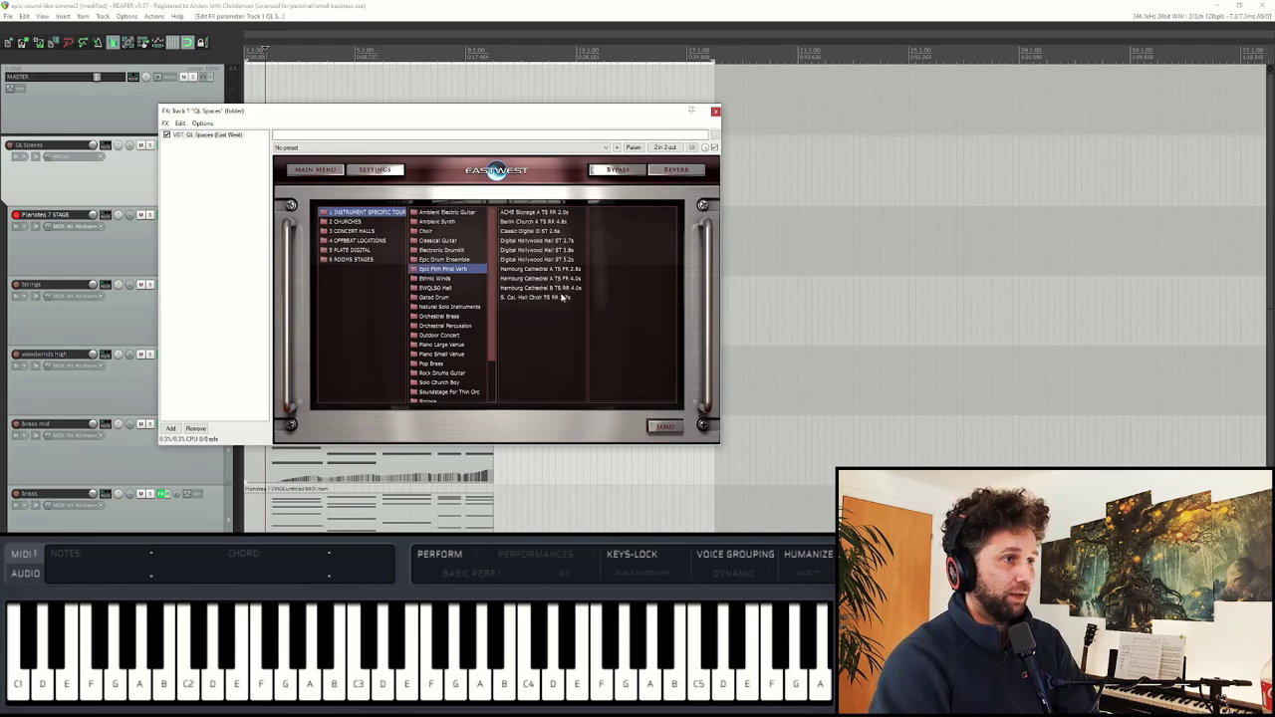
click(541, 250)
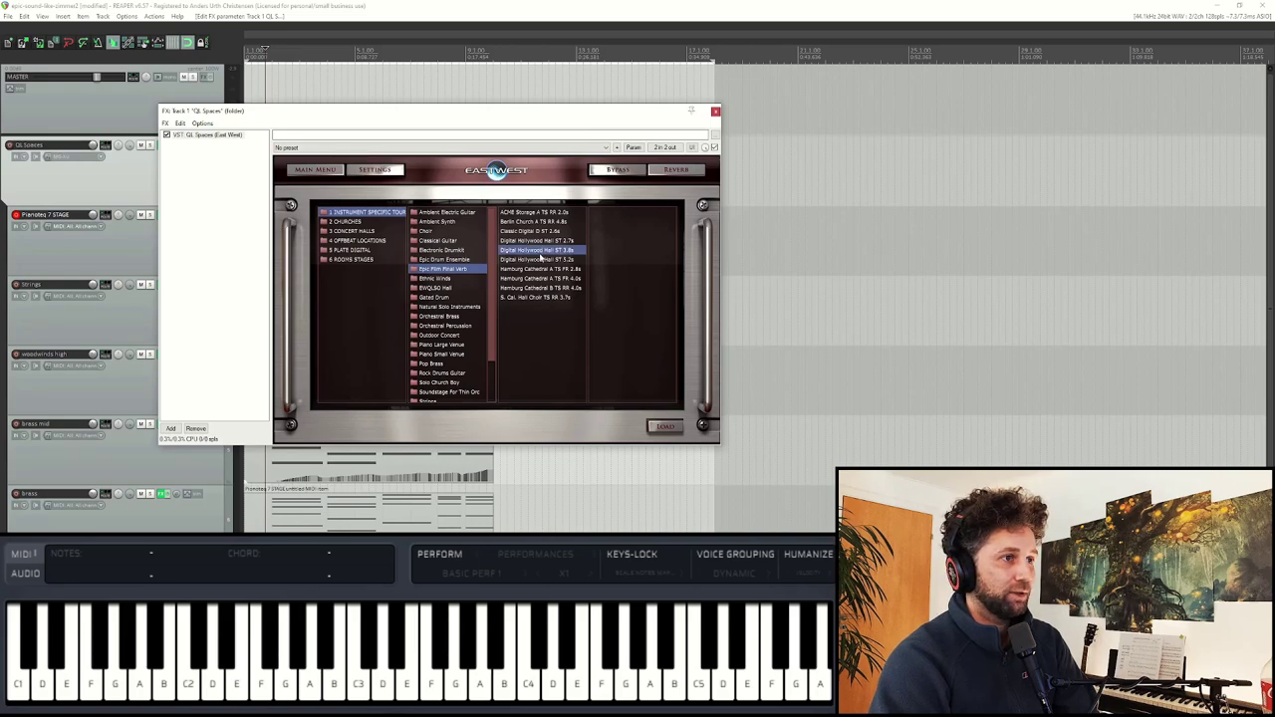
double_click(541, 252)
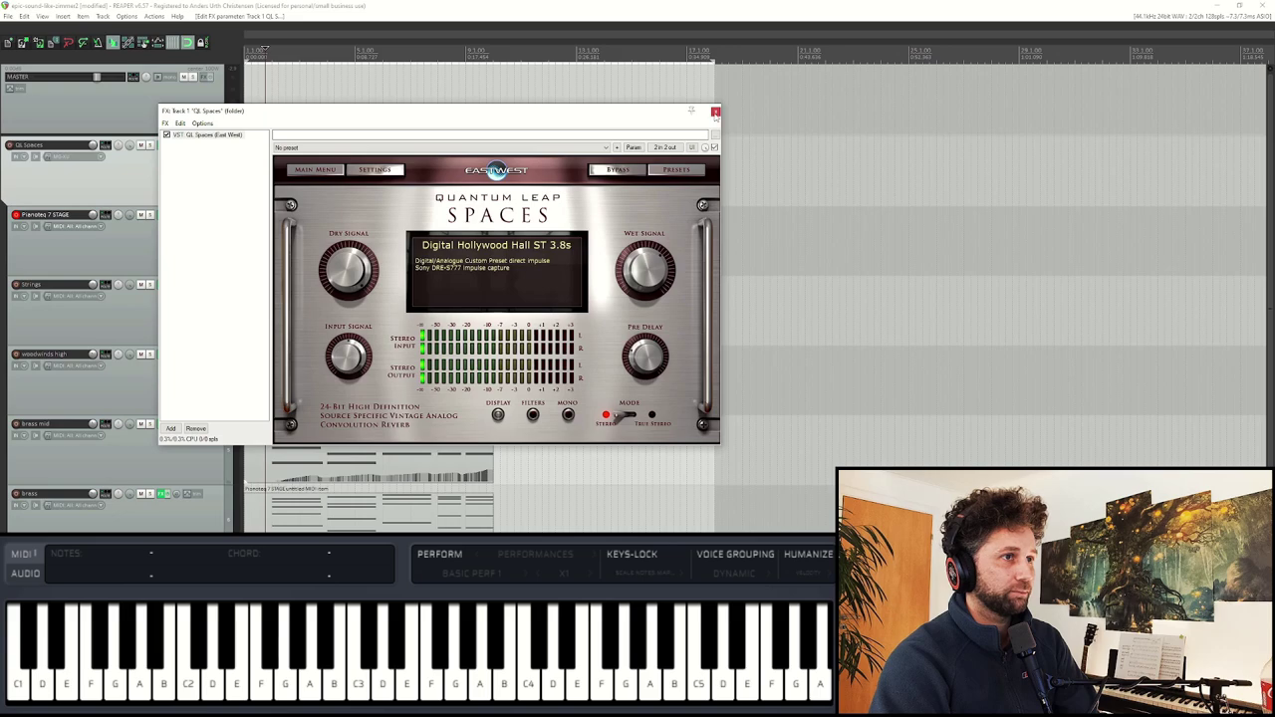
click(715, 111)
key(space)
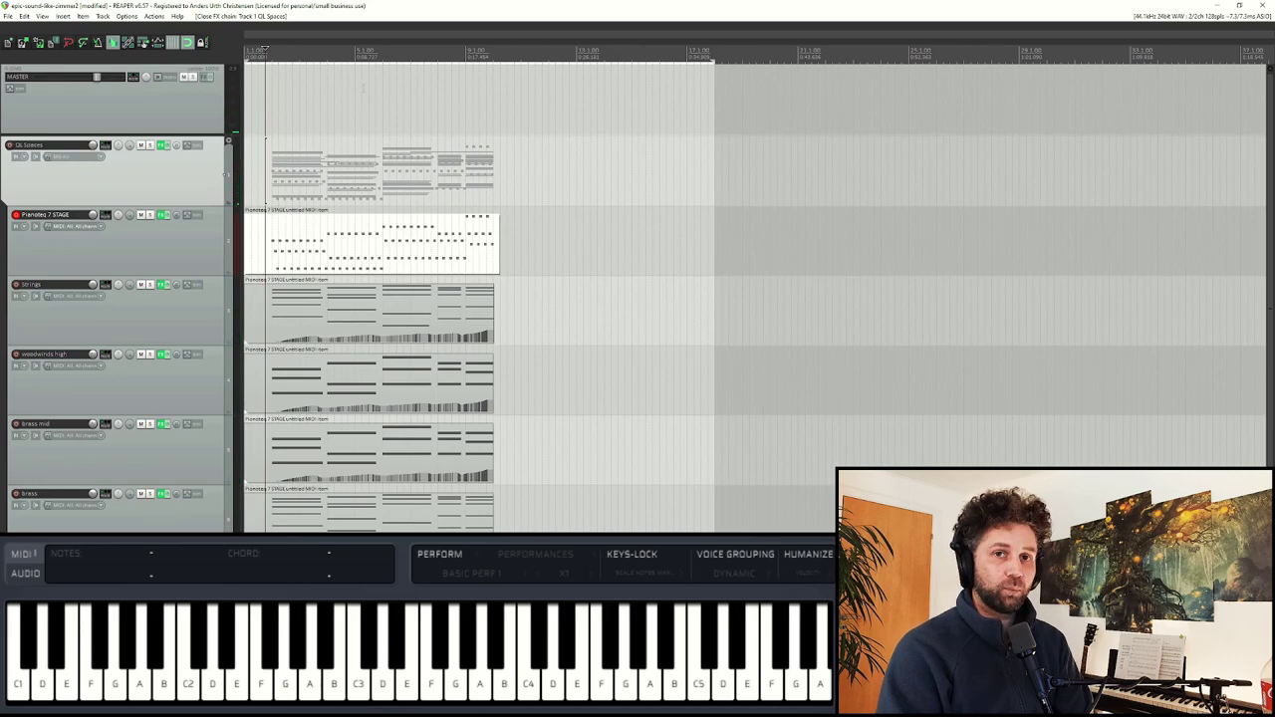
Step: Insert a Play (East West) instrument track below the strings and load the Hollywood Brass Gold solo French horn legato patch 1FH Leg Slur Accent
click(141, 324)
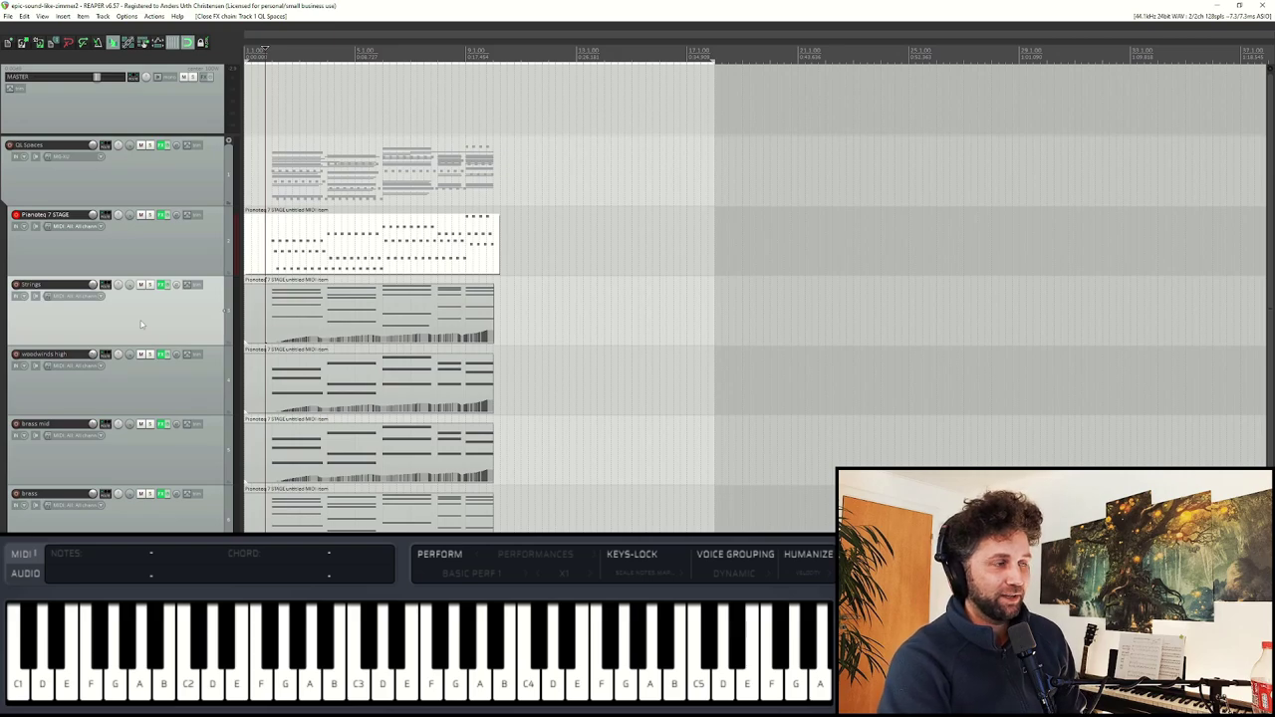
right_click(141, 324)
click(208, 363)
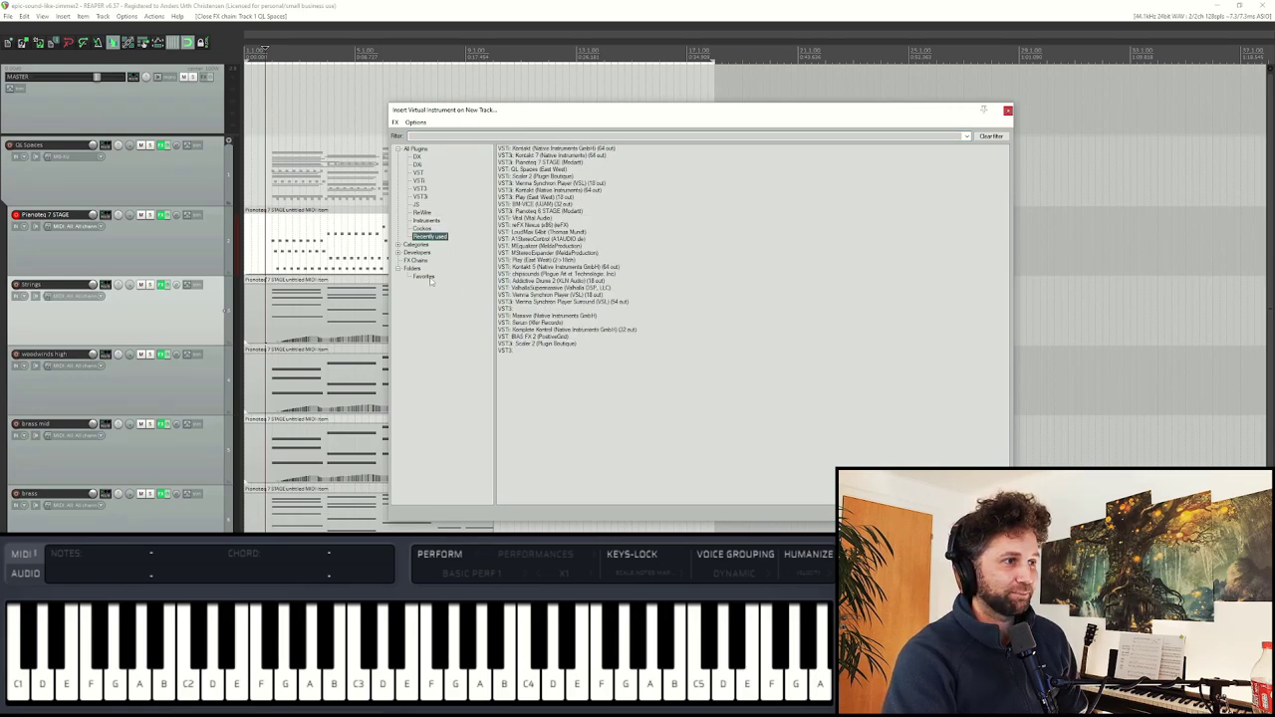
click(424, 276)
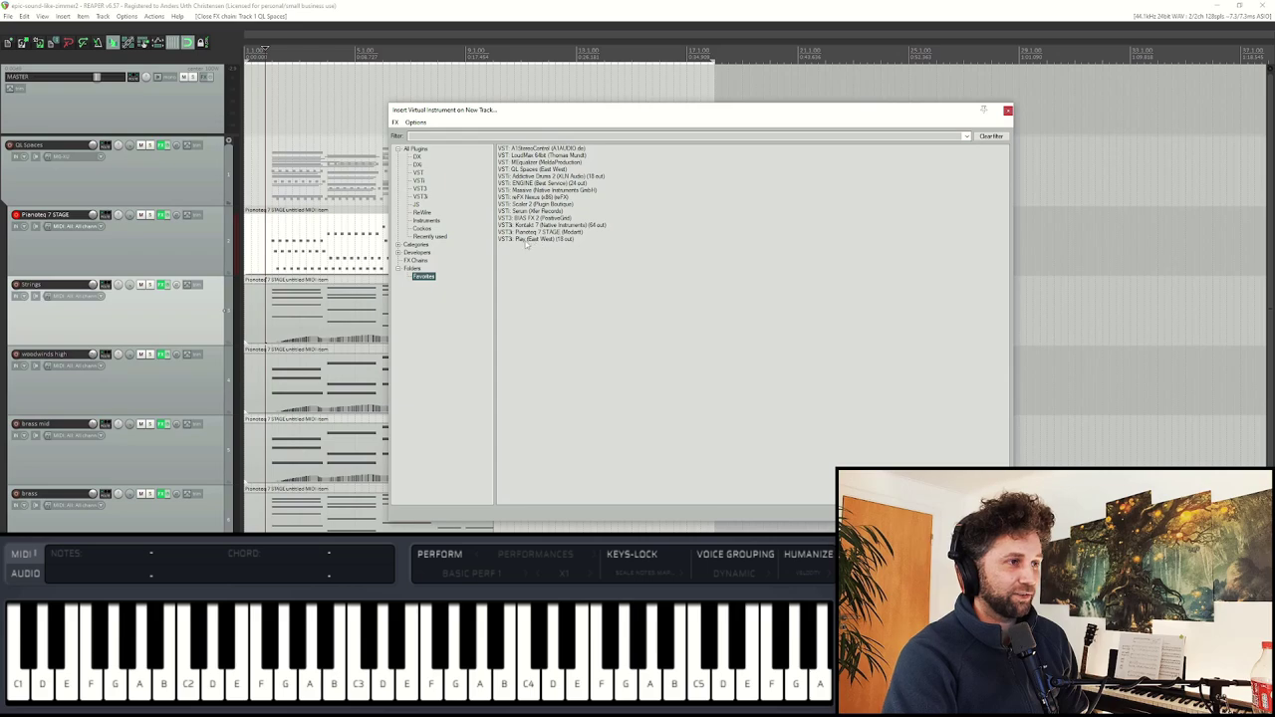
double_click(528, 241)
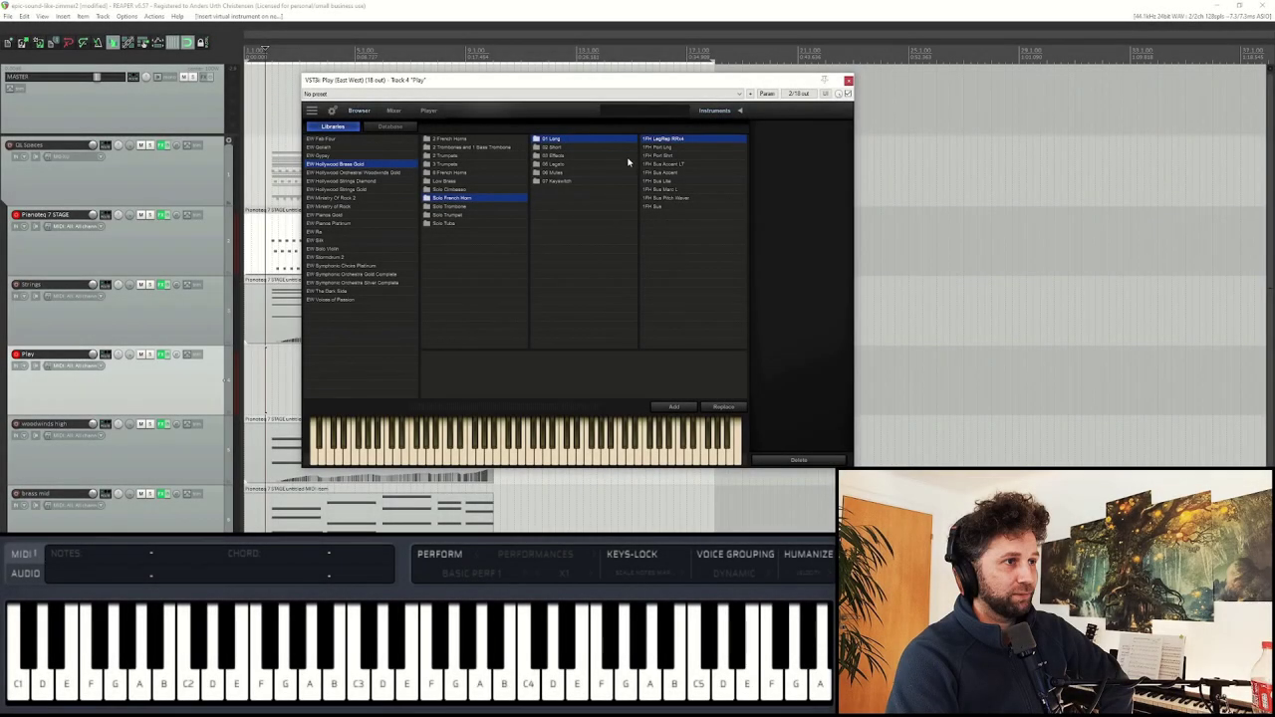
click(564, 164)
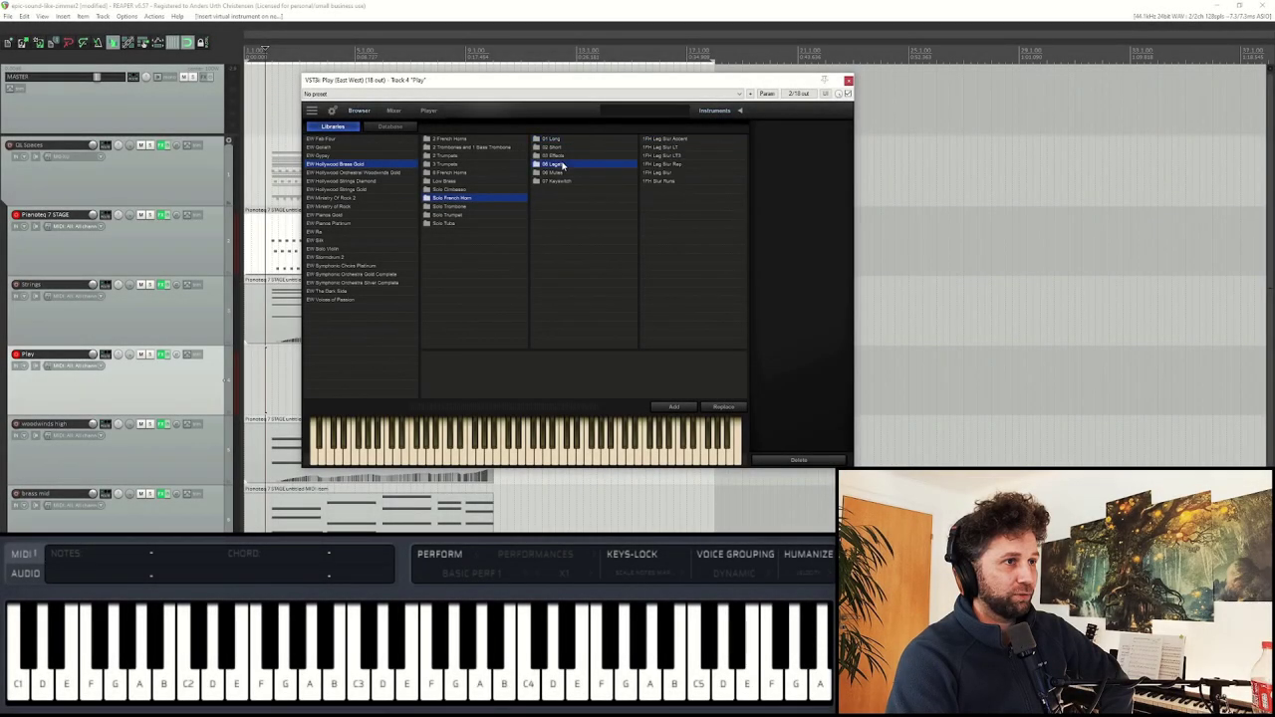
double_click(684, 139)
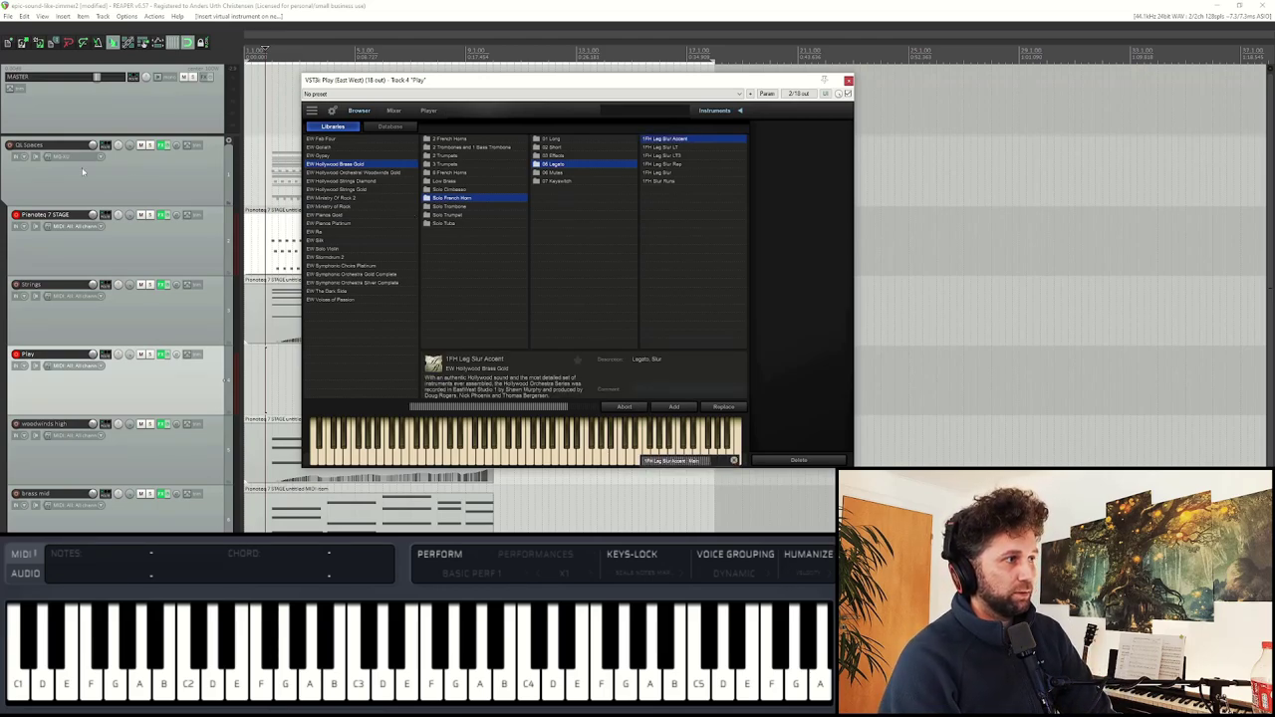
Step: Disarm the Pianoteq 7 STAGE track, close the Play window and record a French horn melody over the arrangement on the Play track
click(16, 215)
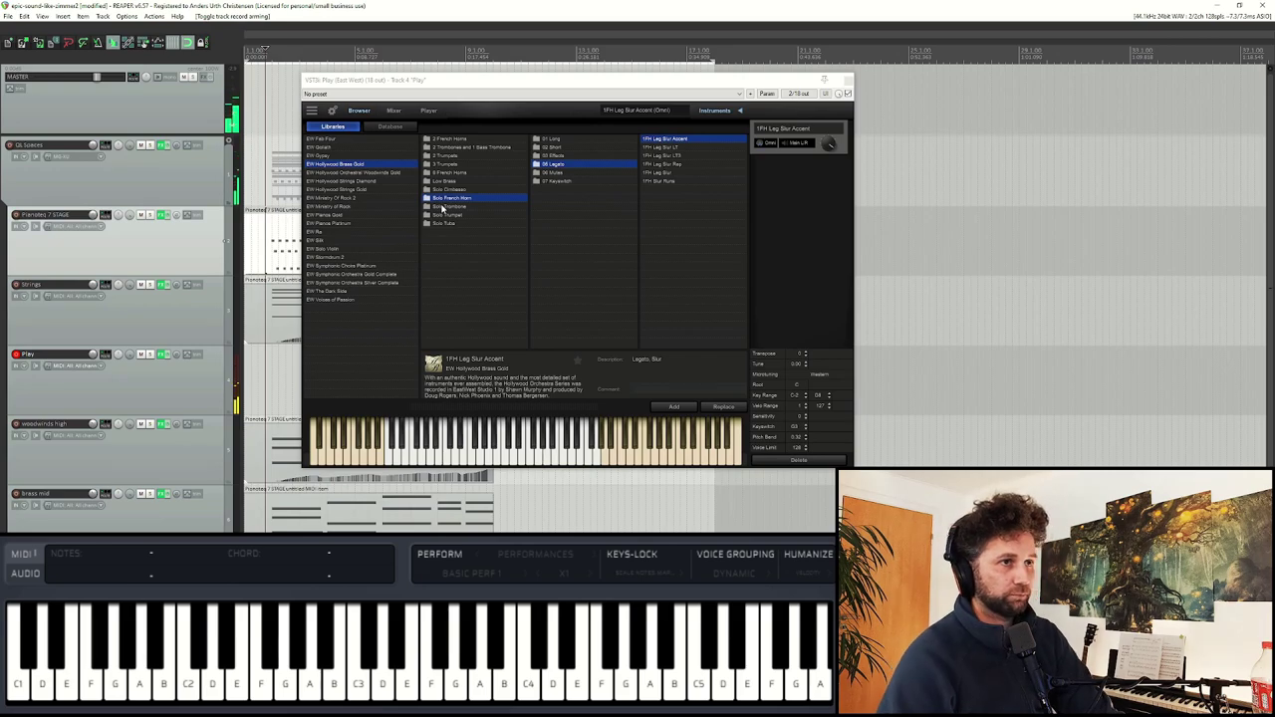
click(847, 82)
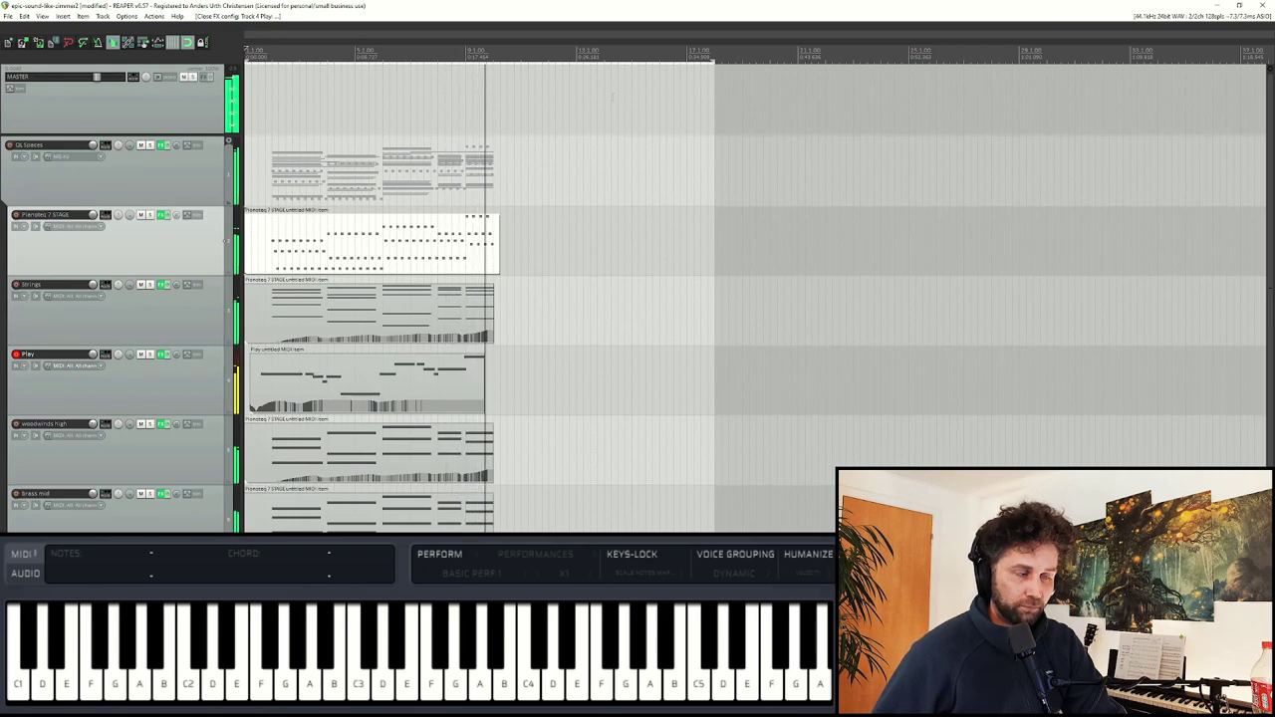
key(space)
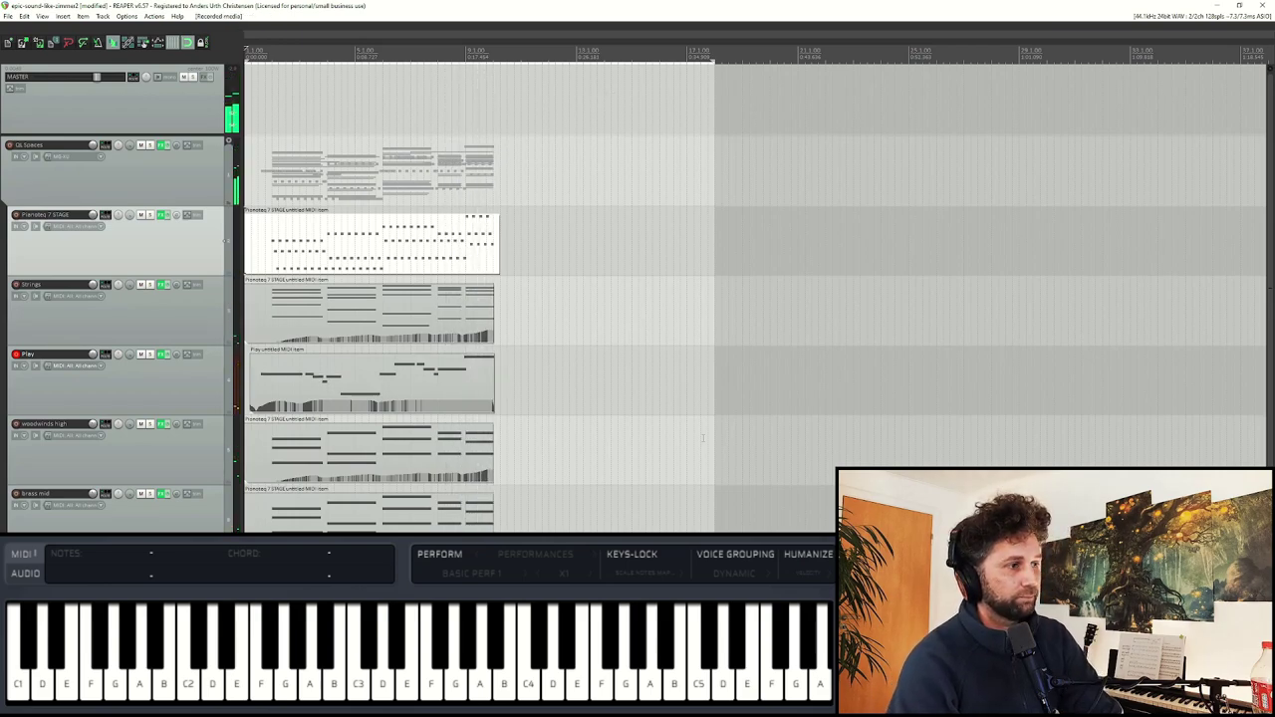
Step: Edit the recorded horn melody by smoothing its mod wheel curve and shortening the long low note, checking the changes with playback
double_click(257, 393)
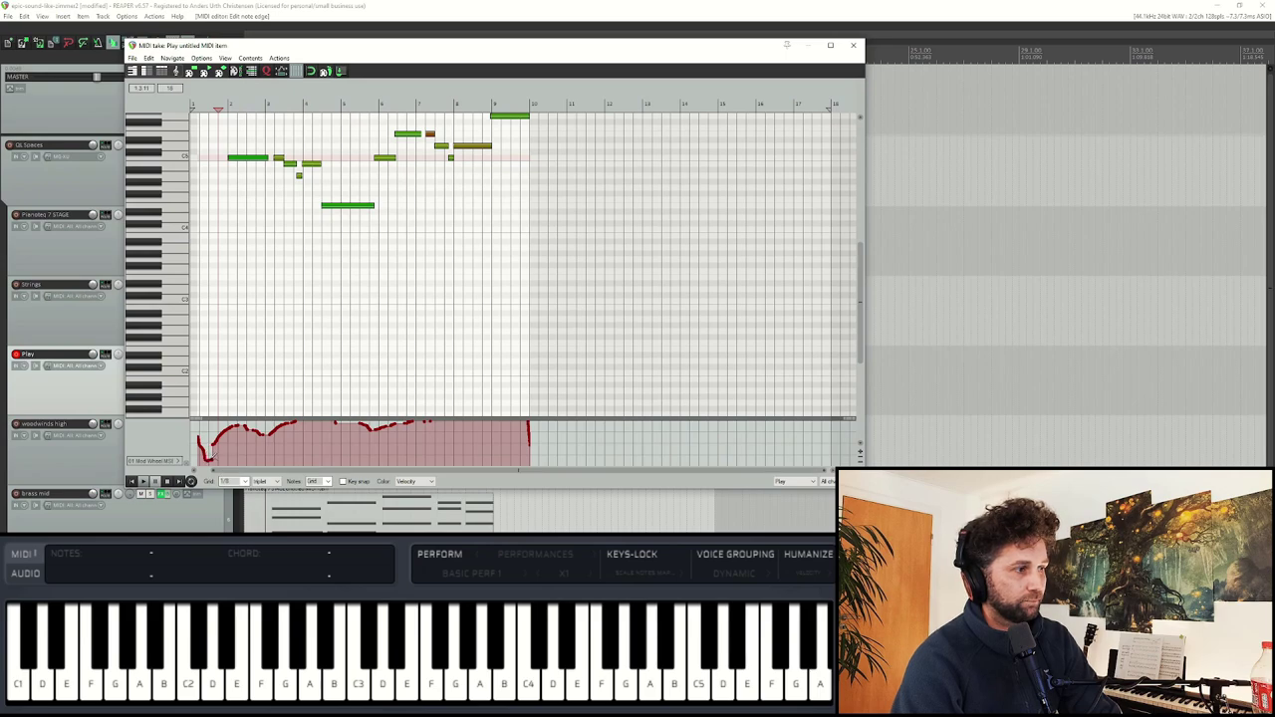
key(space)
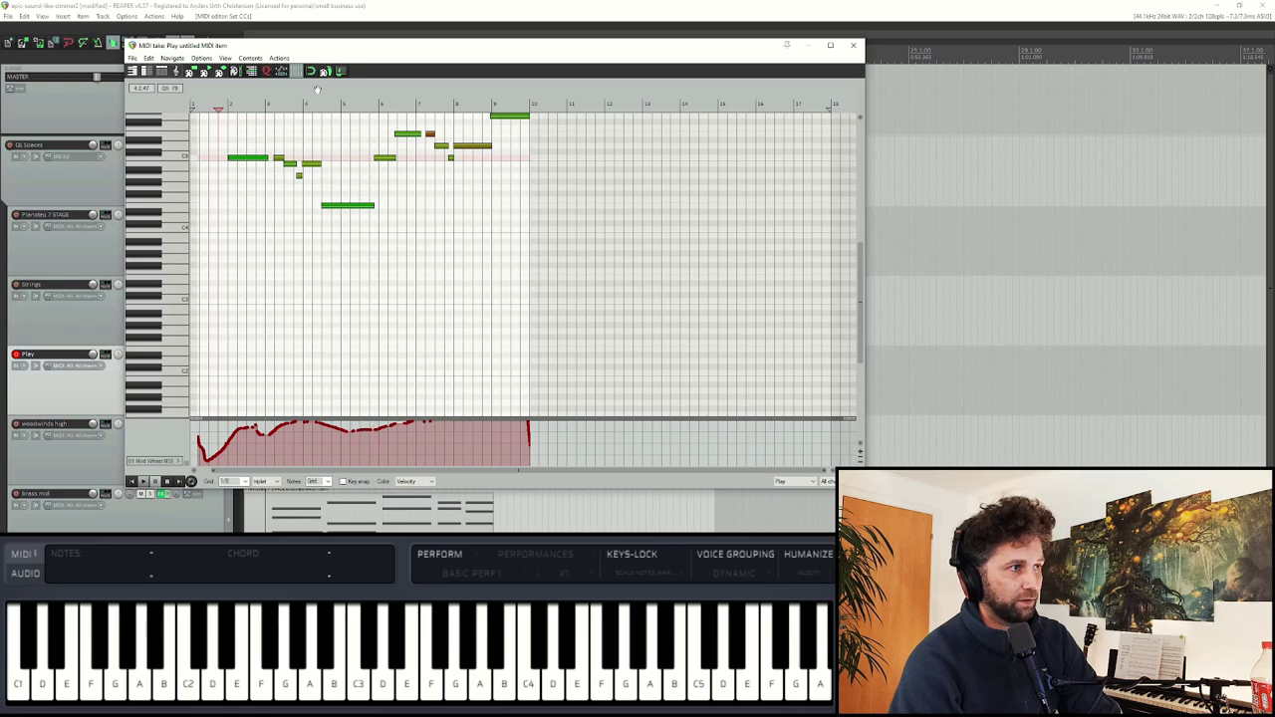
key(space)
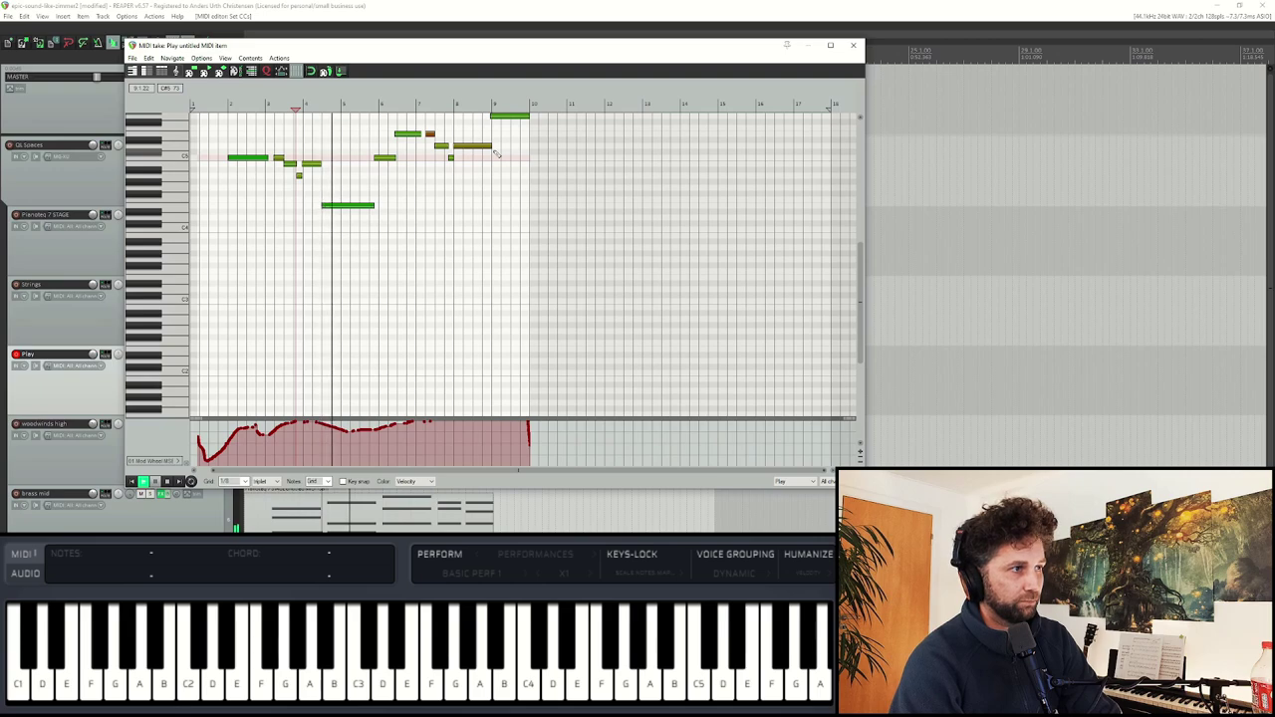
key(space)
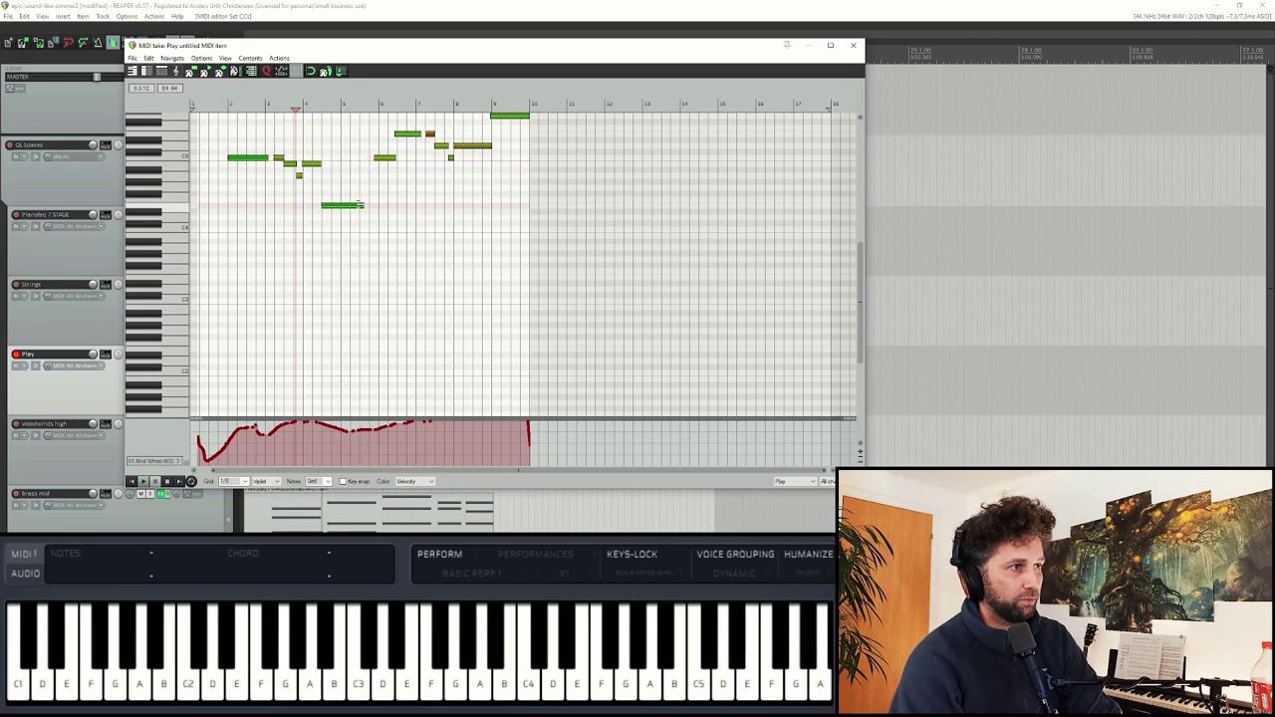
key(space)
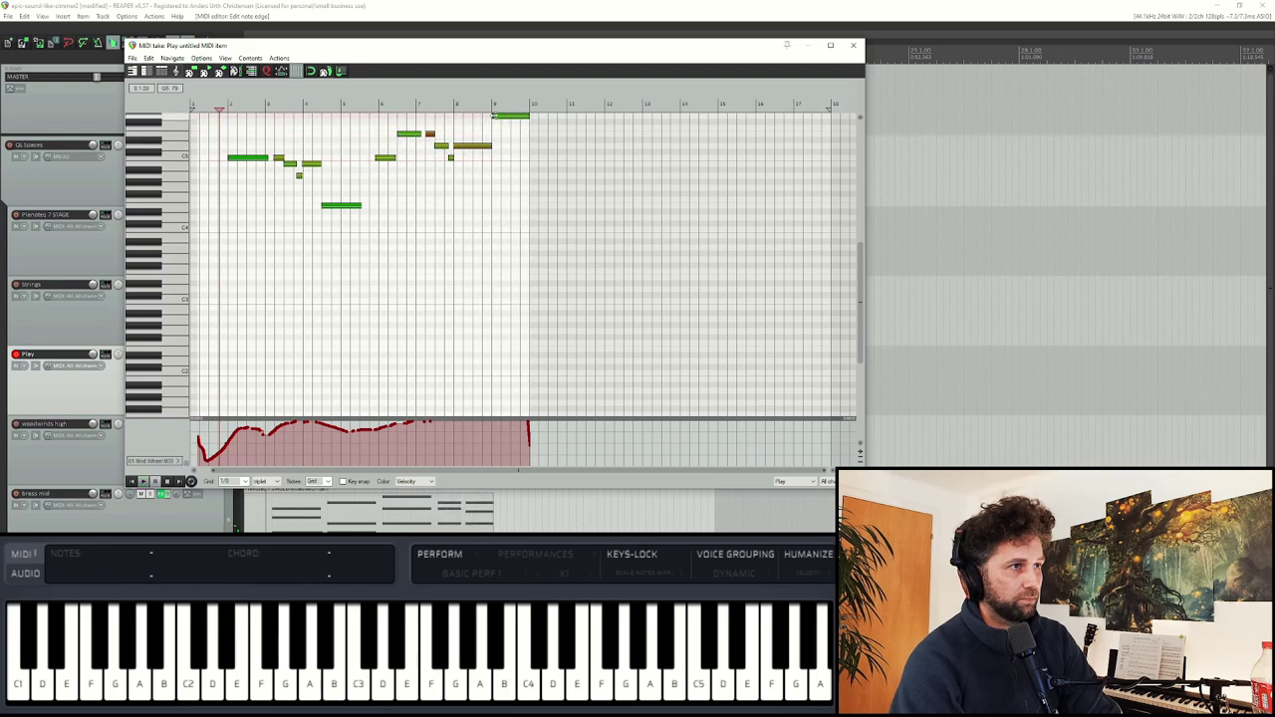
Step: Try the horn melody's final note an octave lower, play that passage, and move the note back up an octave
drag(503, 120, 503, 191)
click(402, 107)
key(space)
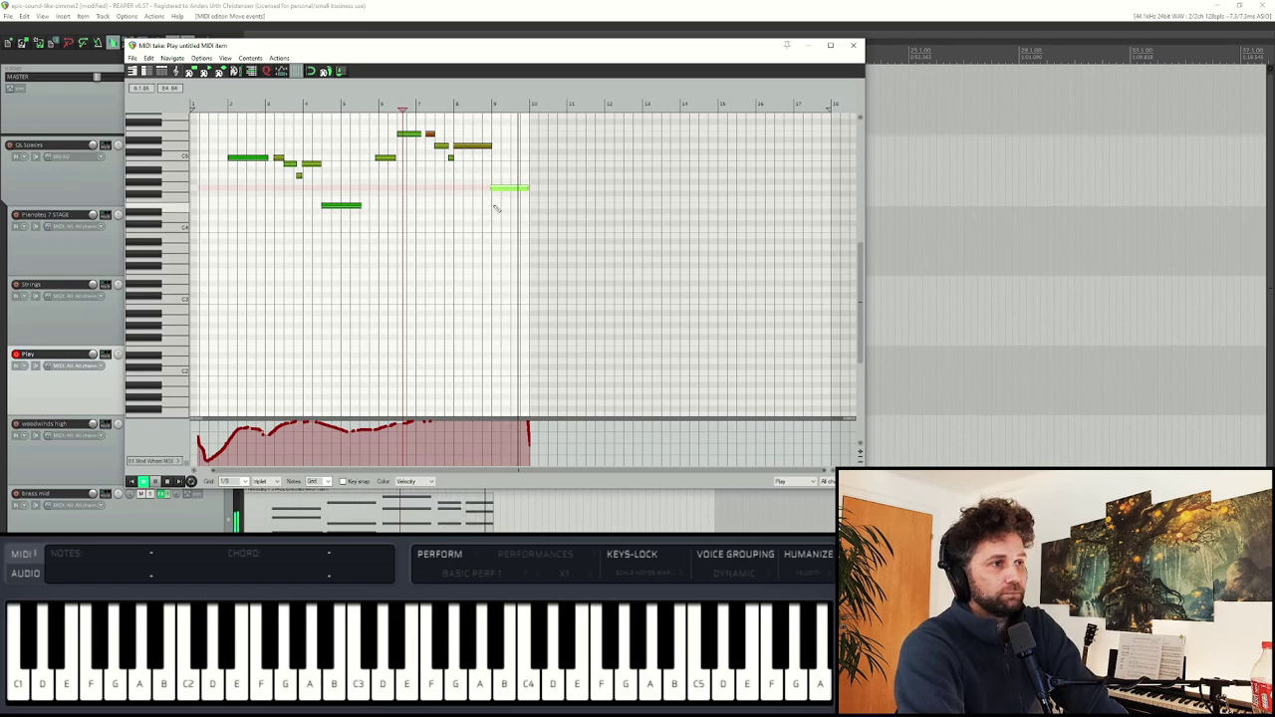
key(space)
drag(518, 192, 524, 121)
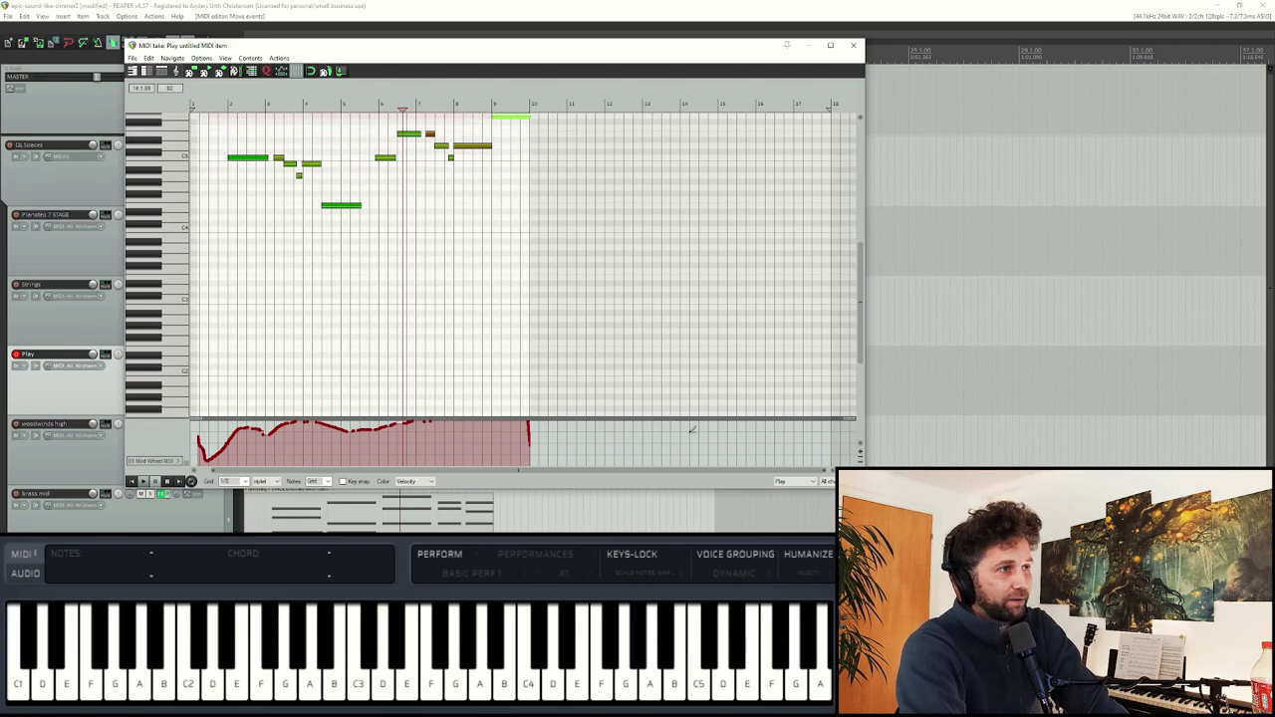
Step: Close the MIDI editor, adjust the Play track's volume and play the arrangement from the beginning
click(855, 46)
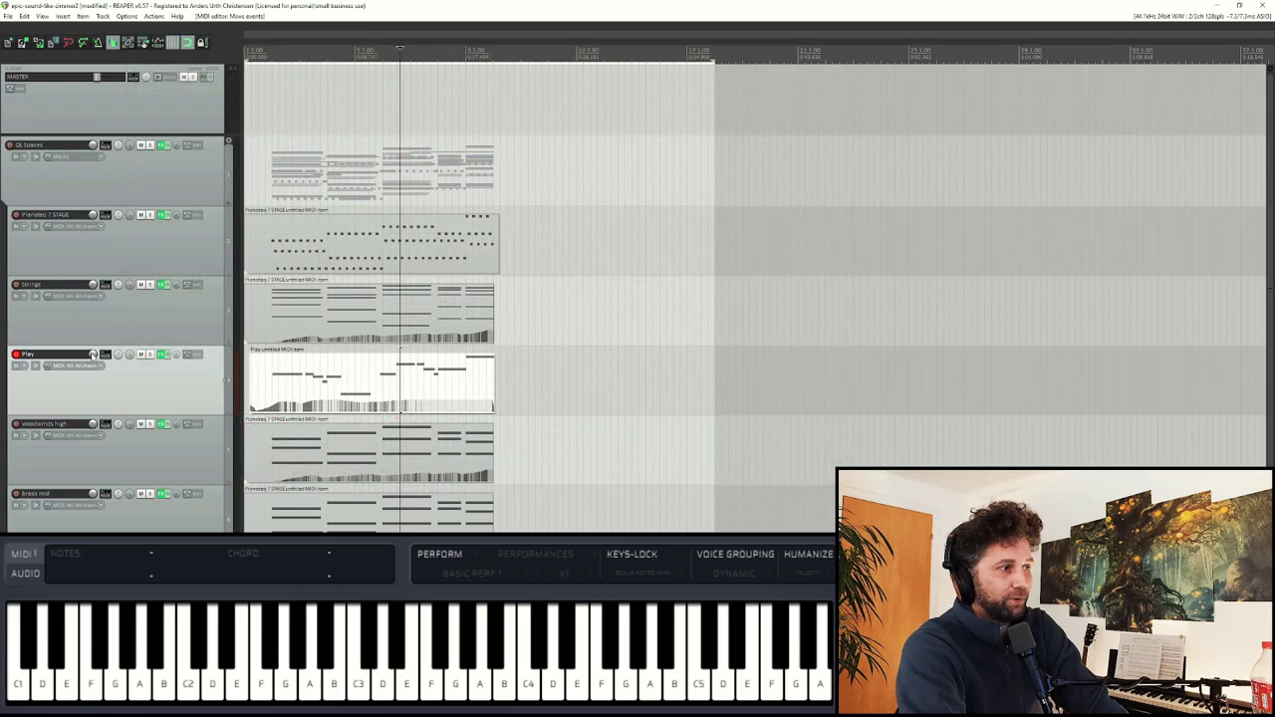
click(251, 56)
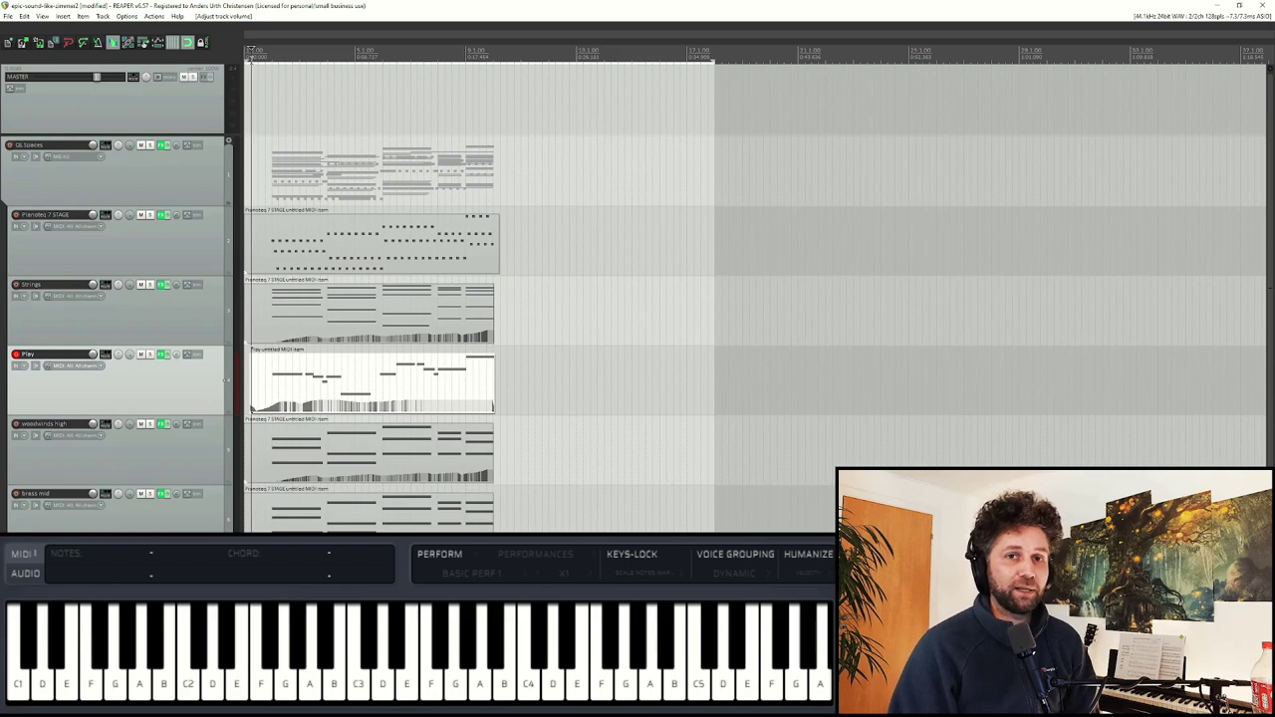
click(248, 52)
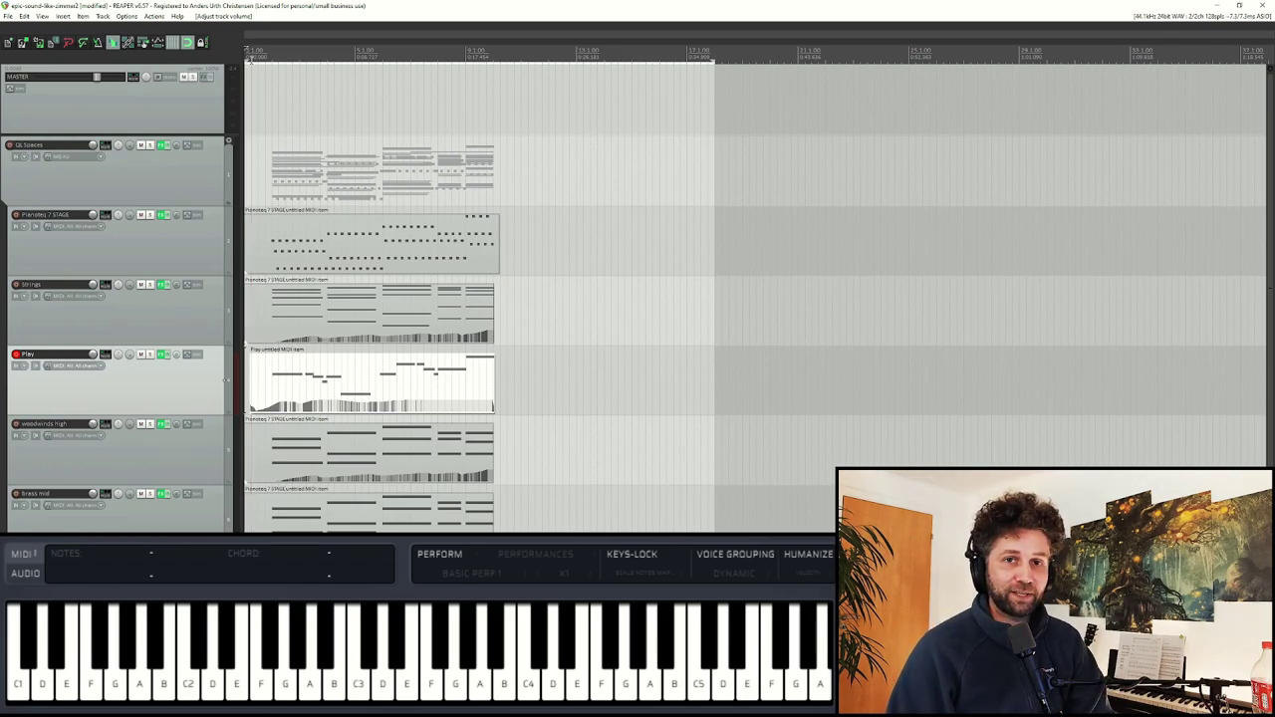
key(space)
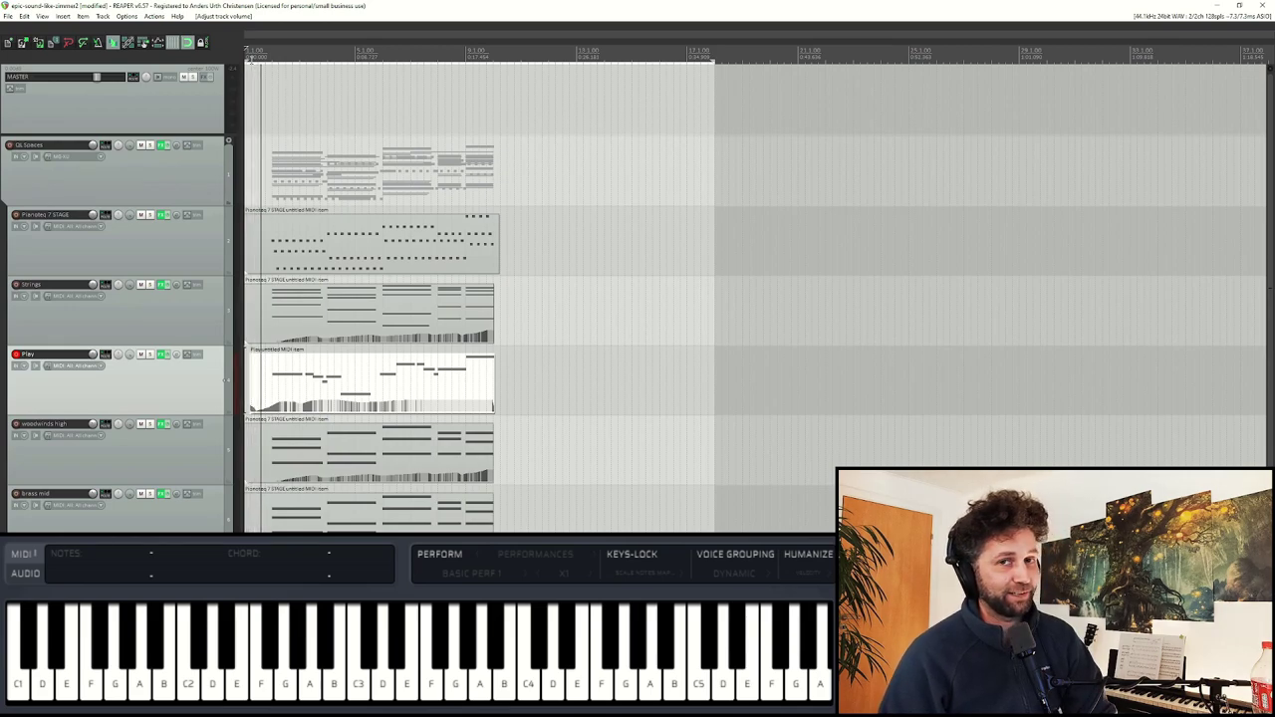